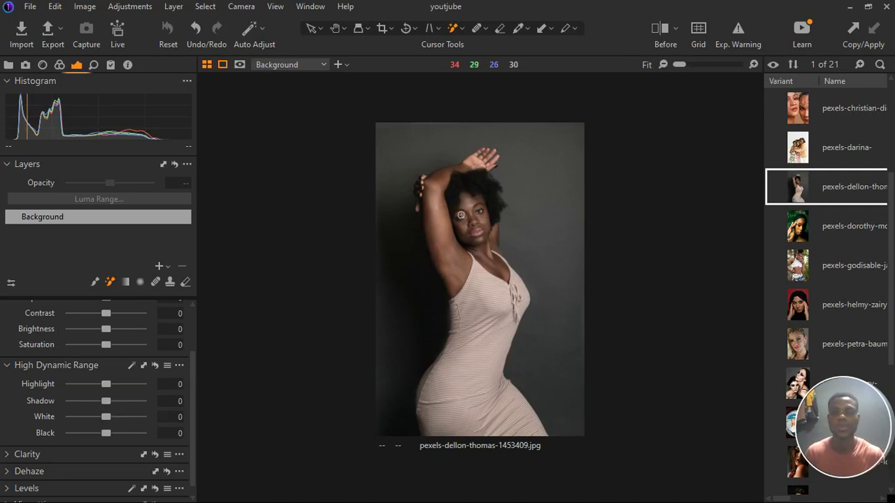
Step: Add a Magic Brush adjustment layer over the skin, switch to the Color tools and hide the mask
scroll(480, 261, up, 1)
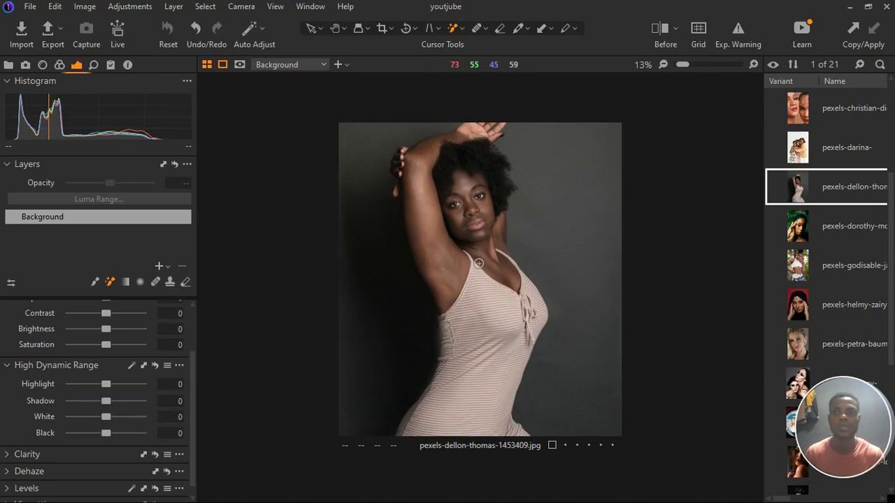
scroll(467, 237, down, 1)
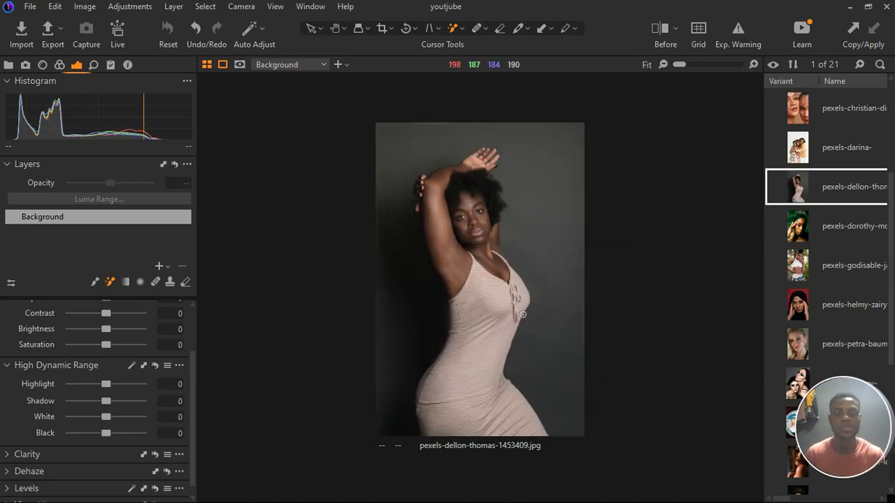
scroll(508, 231, up, 1)
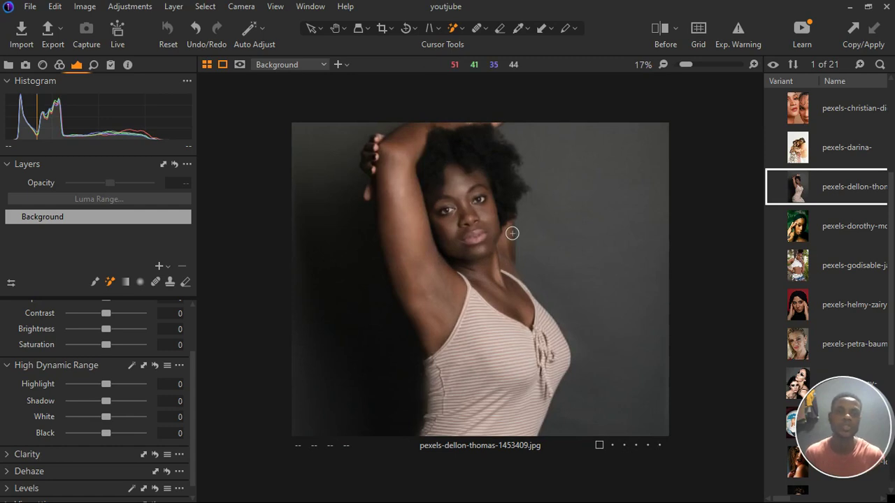
scroll(512, 233, down, 1)
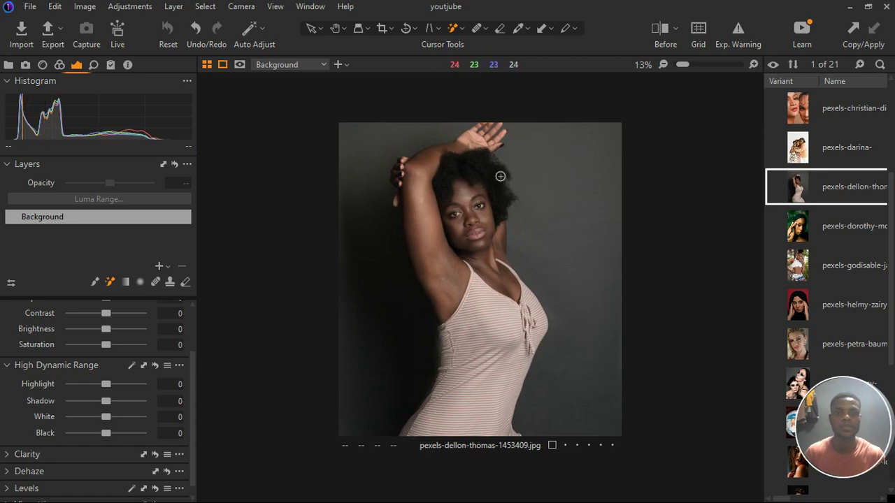
scroll(501, 175, up, 1)
scroll(502, 177, up, 1)
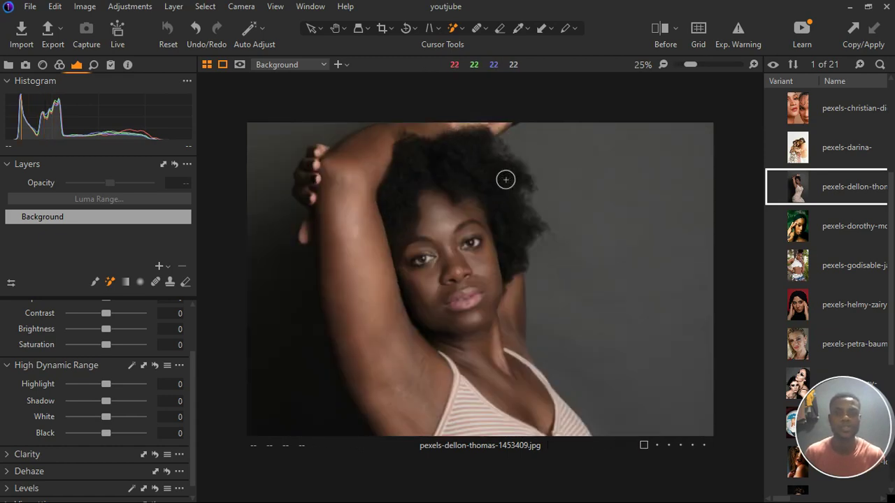
scroll(505, 179, up, 1)
scroll(504, 177, down, 1)
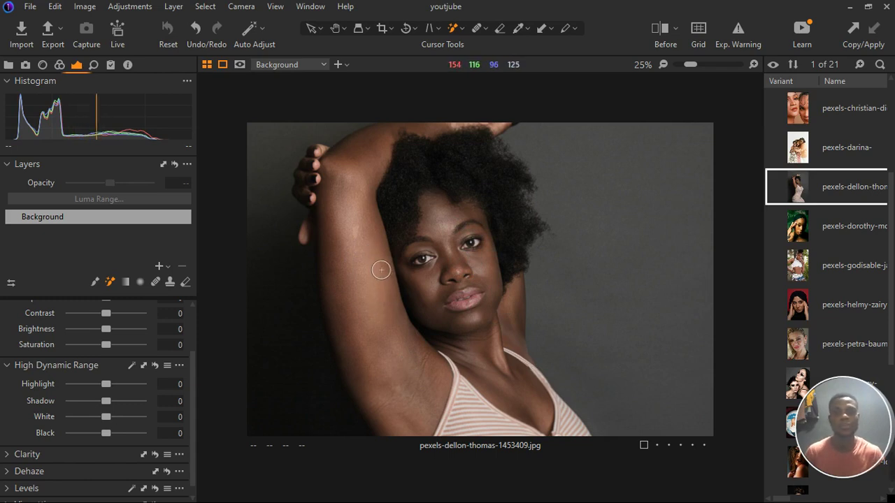
scroll(454, 254, down, 2)
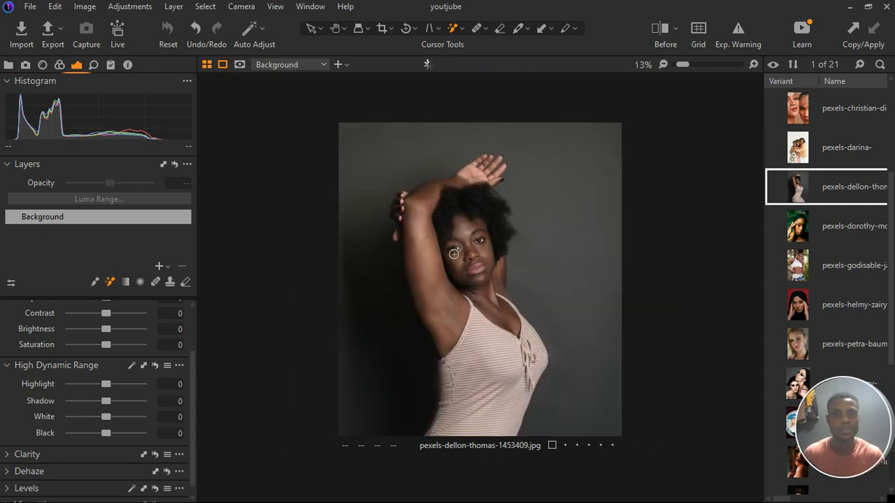
scroll(456, 282, up, 1)
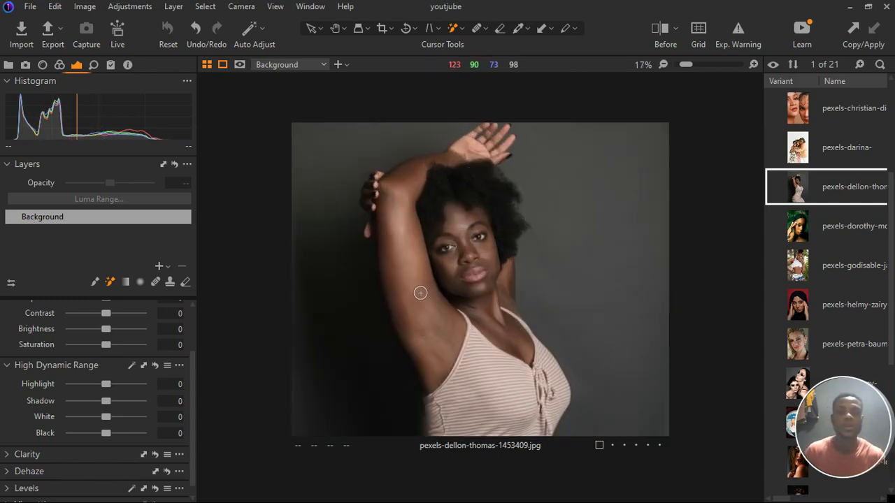
click(404, 235)
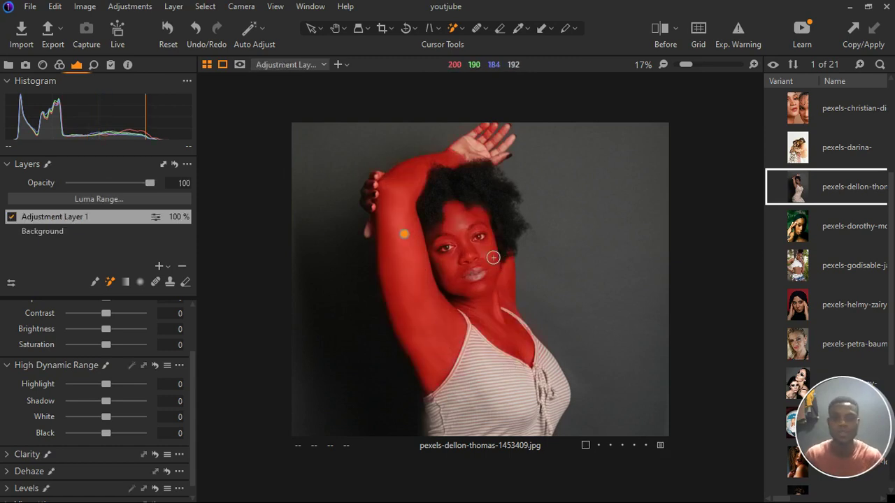
click(61, 67)
click(145, 333)
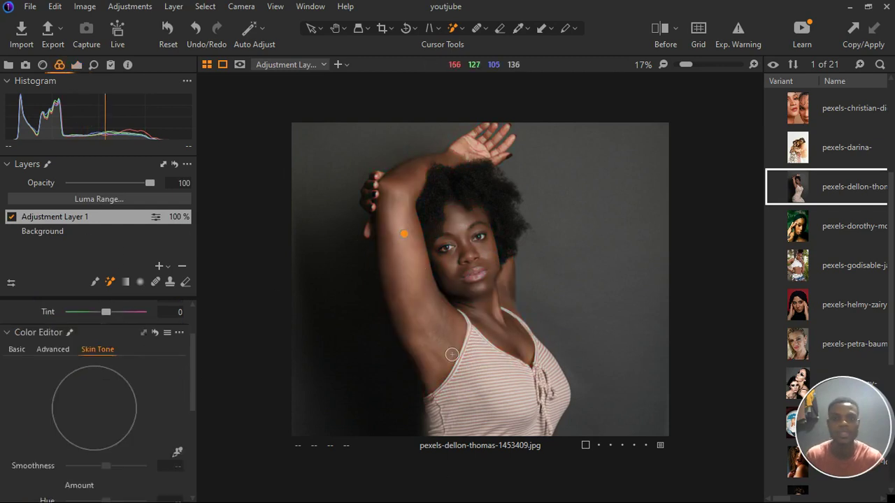
Step: Rename the new adjustment layer to 'skin selecion'
double_click(57, 216)
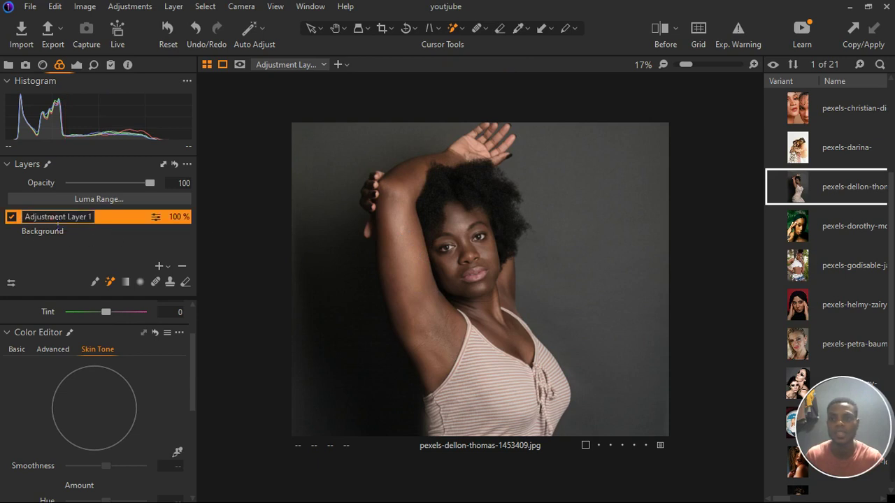
text(skin)
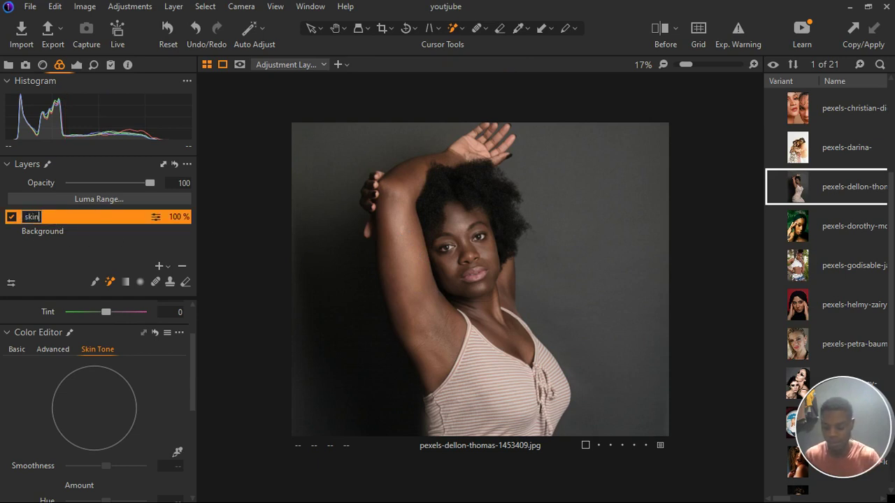
text( selec)
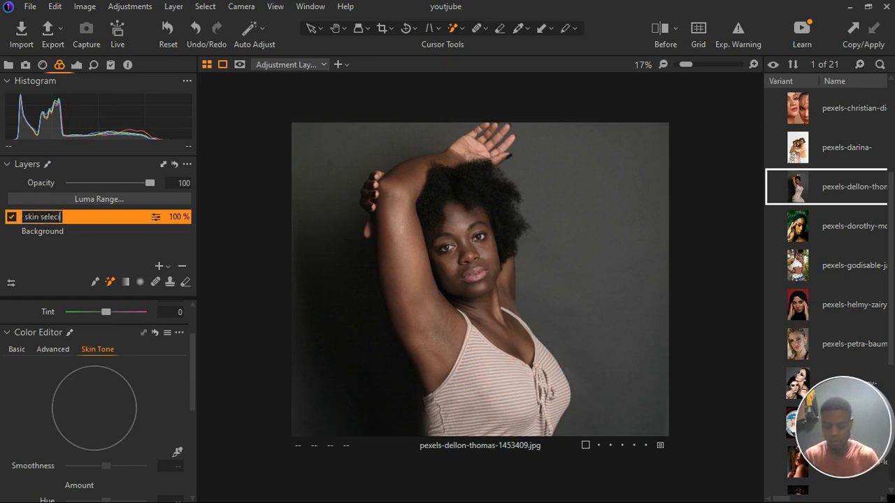
text(ion)
key(Return)
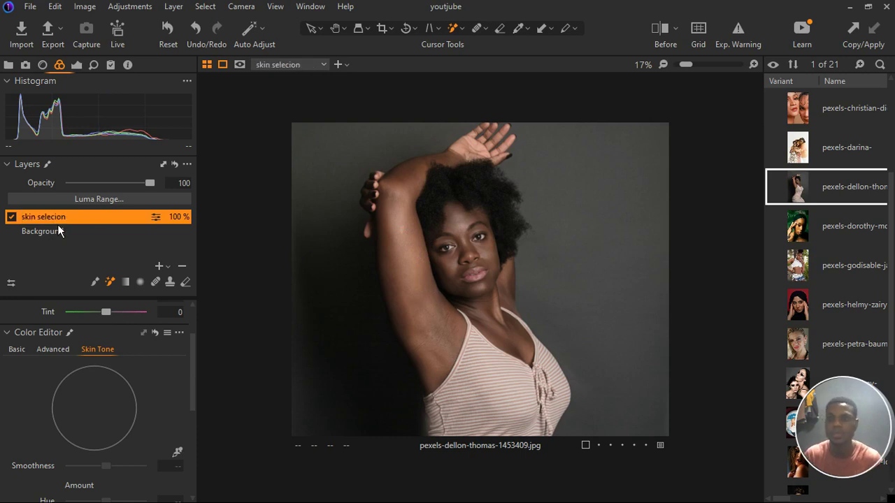
scroll(64, 326, down, 1)
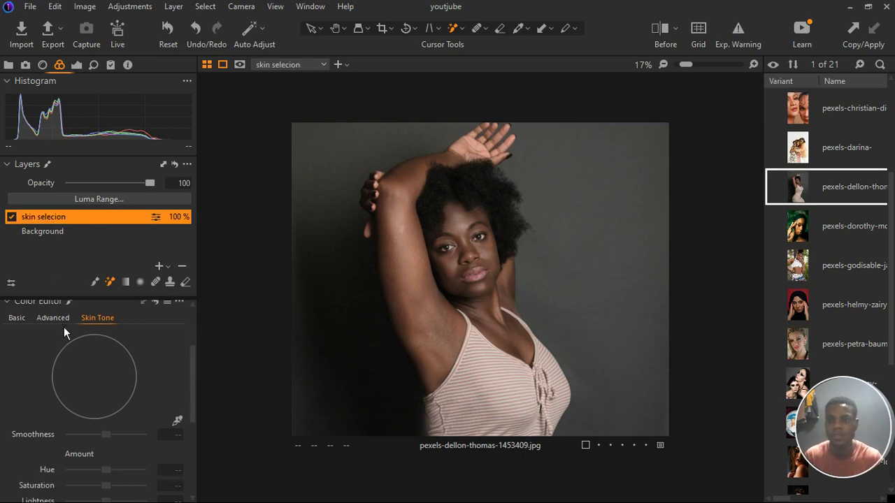
Step: Sample the Skin Tone colour range from the model's arm, giving smoothness 25
click(178, 421)
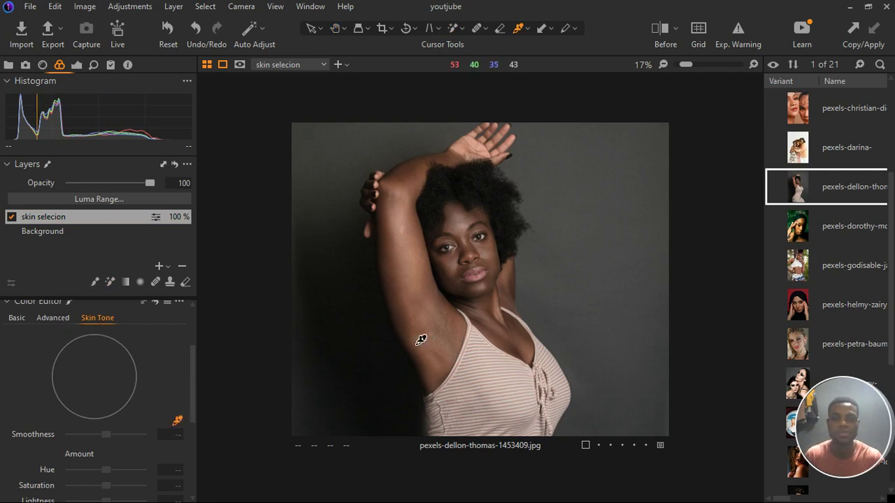
scroll(440, 285, up, 2)
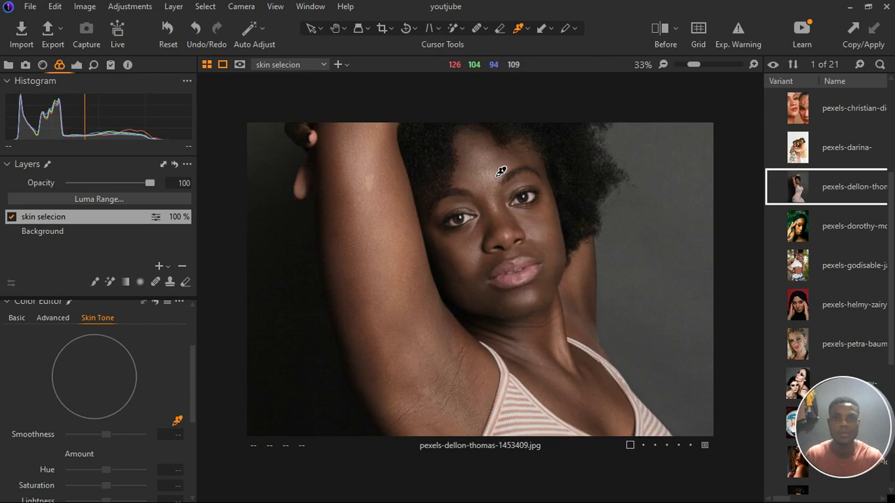
click(393, 259)
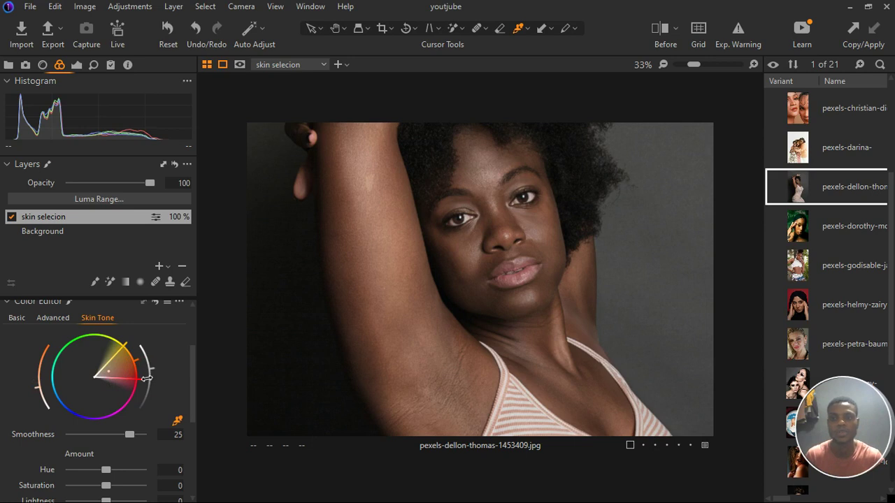
scroll(123, 379, down, 4)
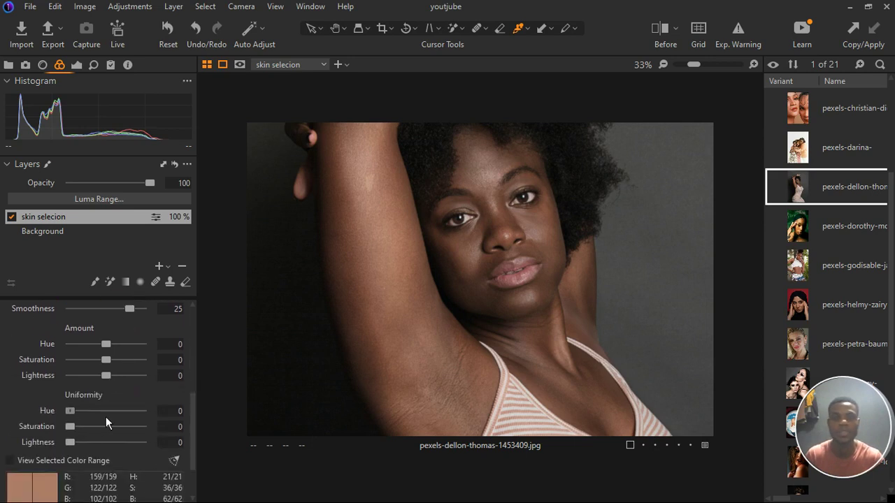
Step: Set skin uniformity to Hue 100, Saturation 100 and Lightness 73
drag(105, 417, 166, 414)
scroll(137, 351, down, 1)
scroll(332, 329, down, 2)
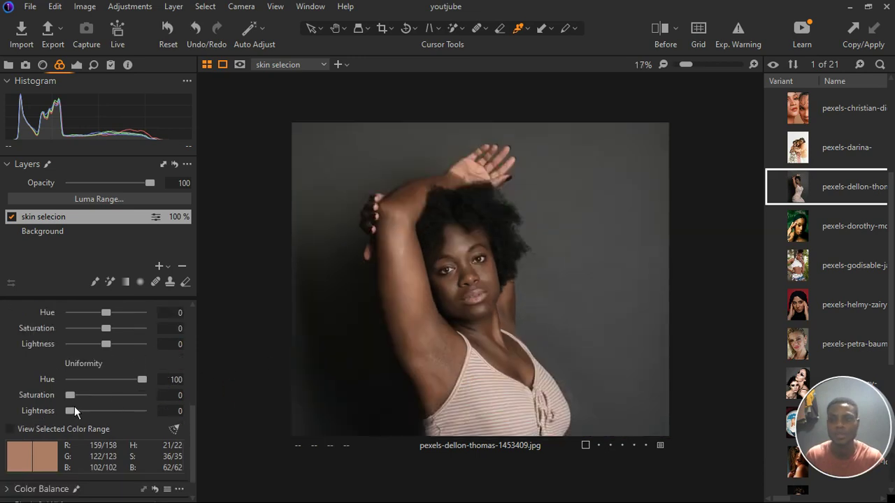
drag(78, 402, 151, 408)
drag(77, 419, 130, 418)
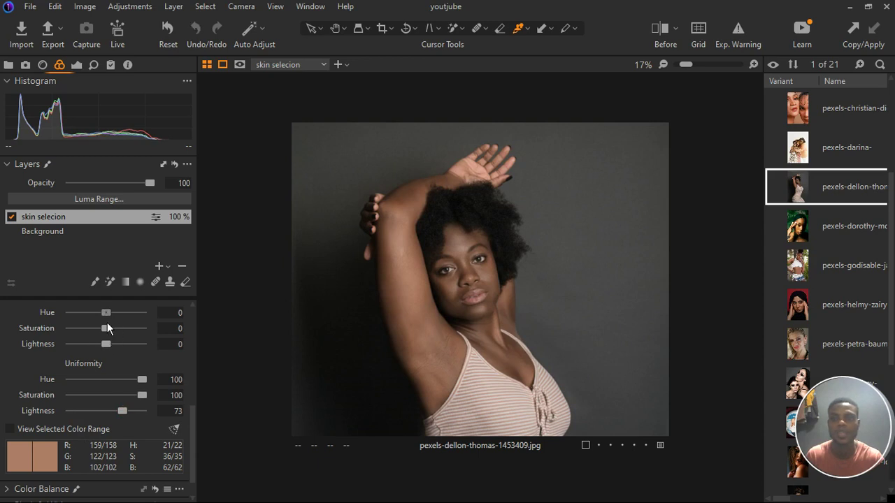
Step: Shift the skin tone amount to hue 5 and saturation 20.2
drag(107, 323, 75, 335)
drag(70, 312, 170, 333)
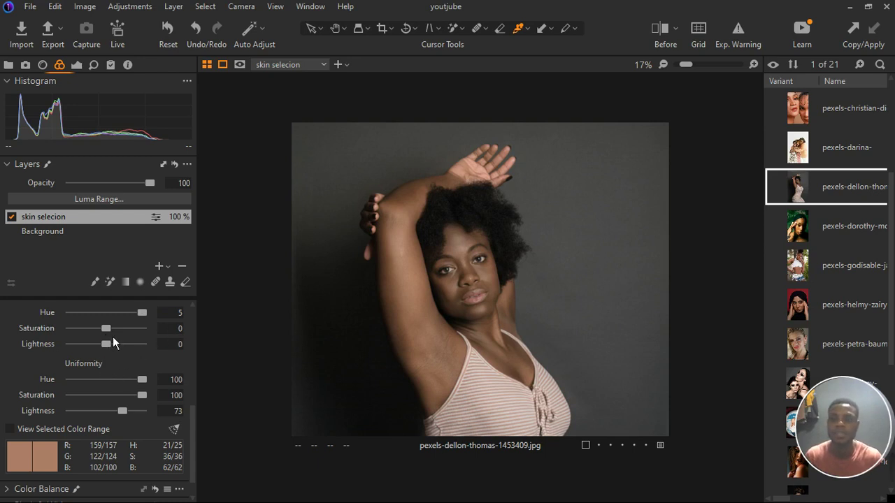
drag(113, 336, 128, 335)
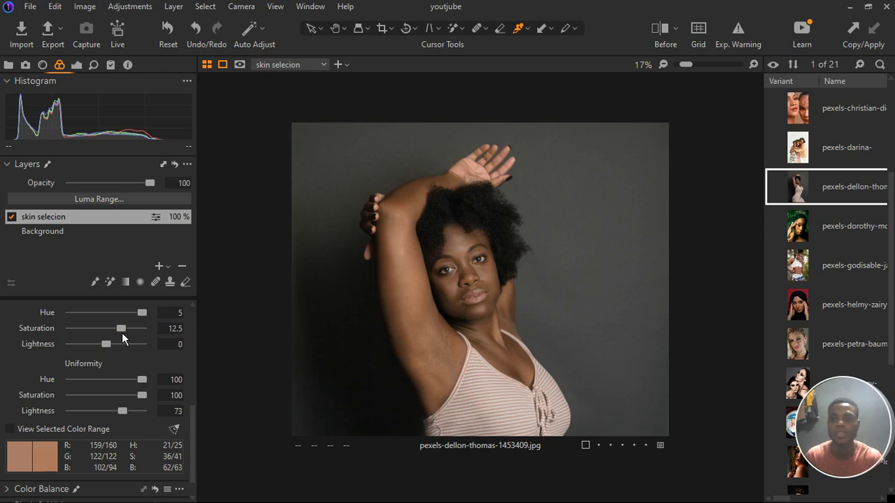
click(131, 332)
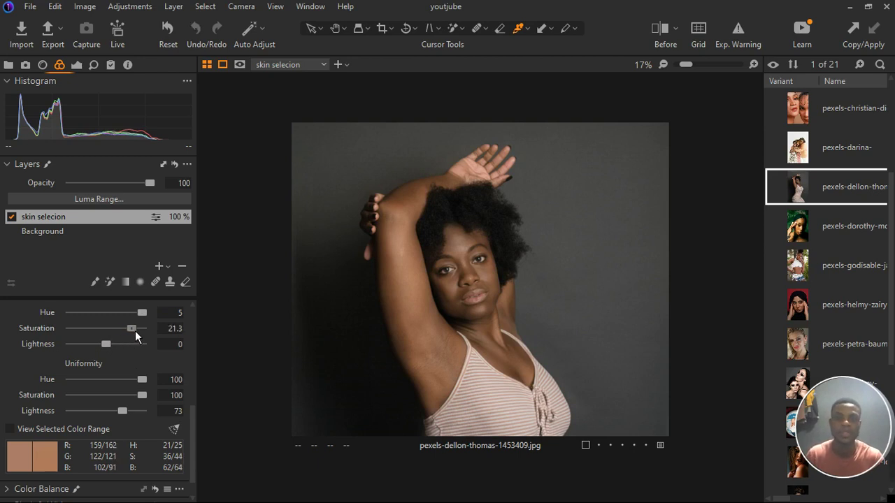
drag(135, 332, 134, 331)
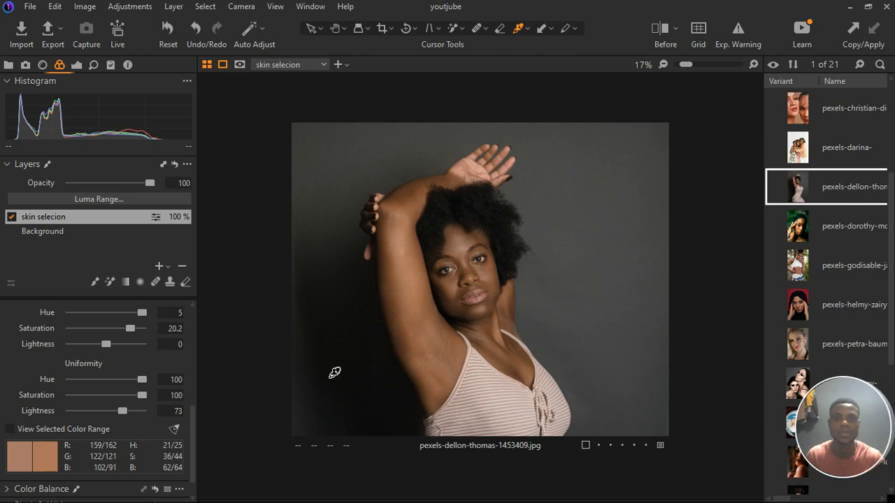
key(ctrl+minus)
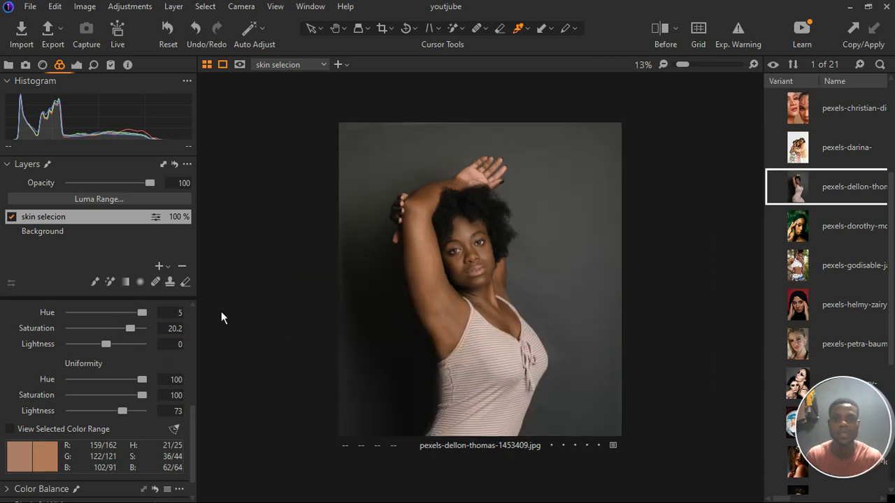
Step: Show a before/after split and set skin uniformity Lightness 60 and Lightness amount 1.6
click(664, 42)
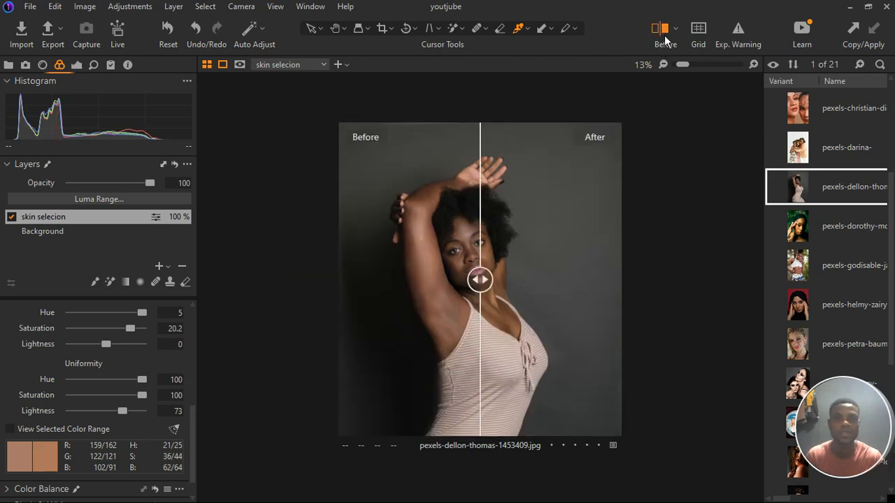
drag(487, 291, 314, 290)
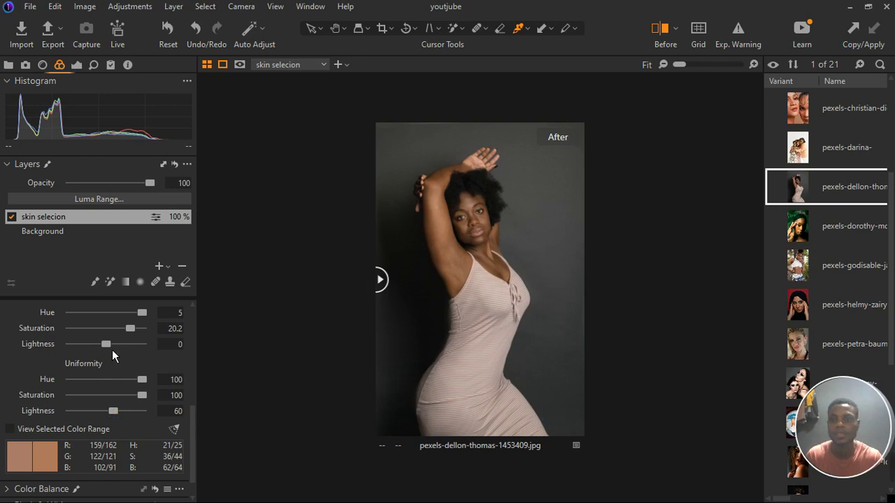
drag(112, 349, 118, 349)
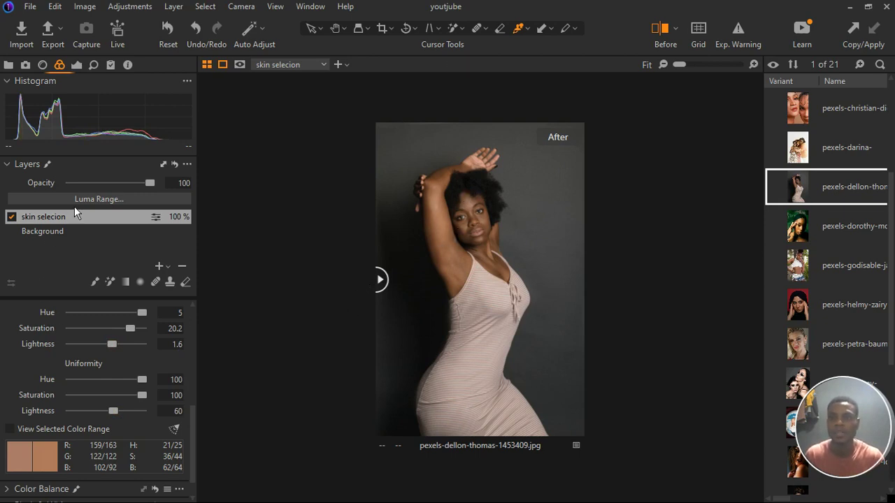
Step: Add an empty adjustment layer, Magic Brush the forehead, chin, jaw and neck, then hide the mask
click(160, 266)
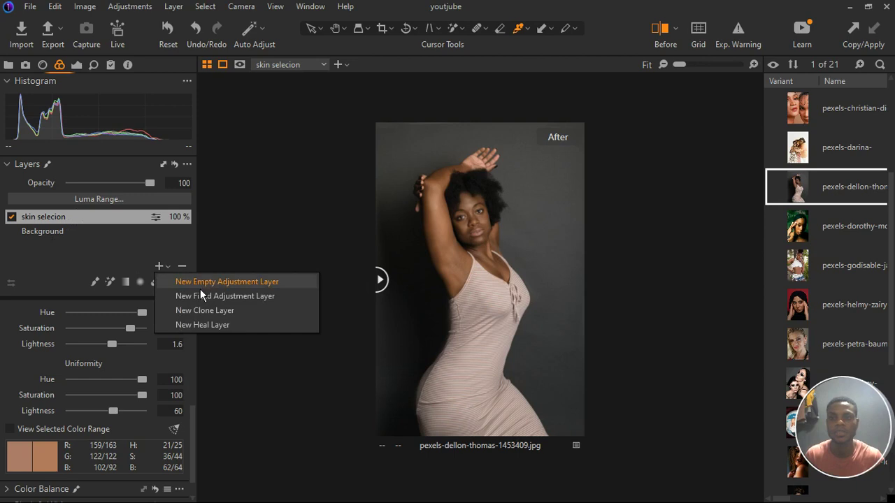
click(210, 282)
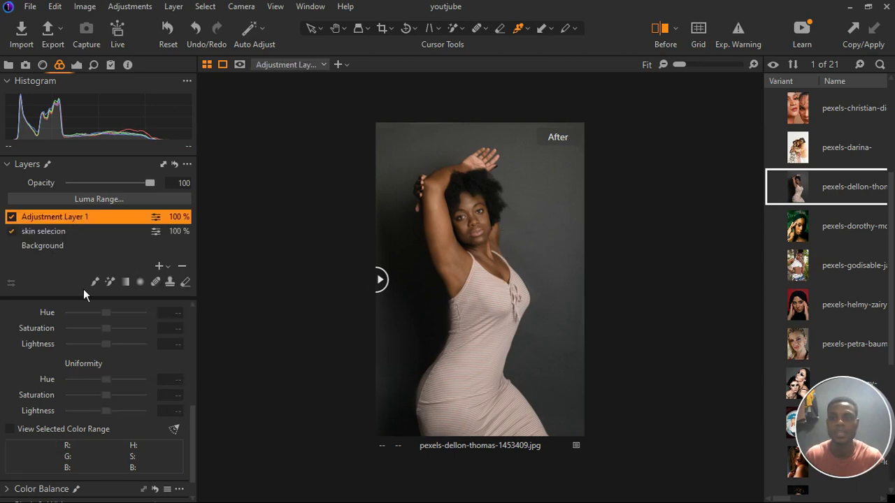
click(113, 284)
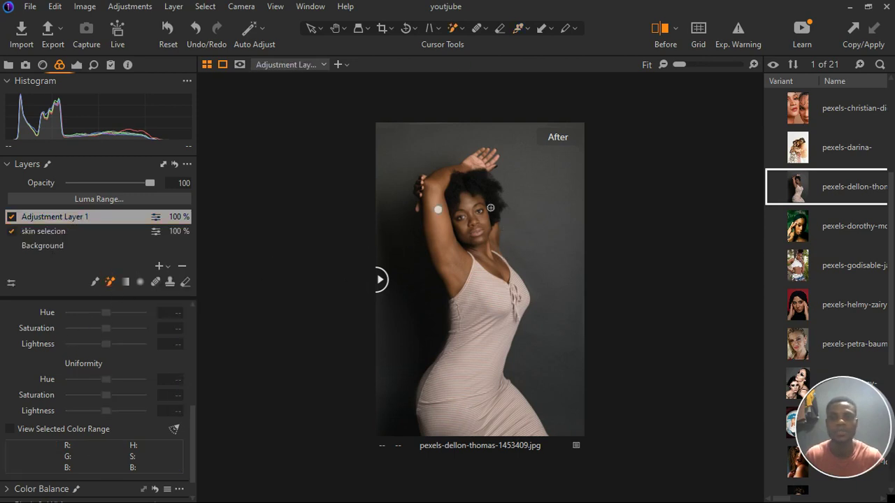
scroll(497, 209, up, 3)
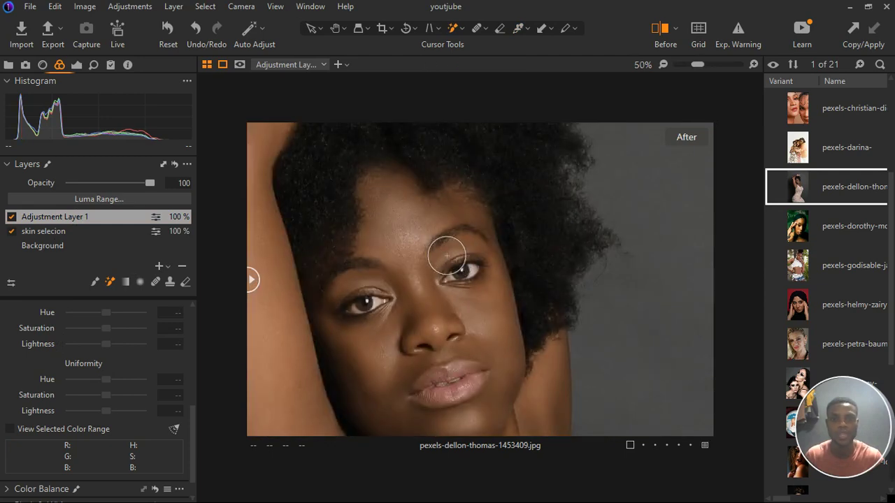
click(414, 225)
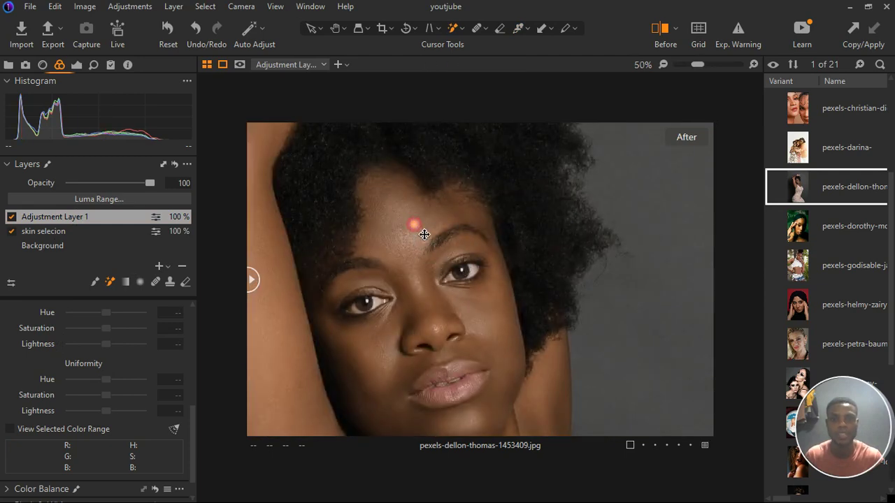
click(521, 391)
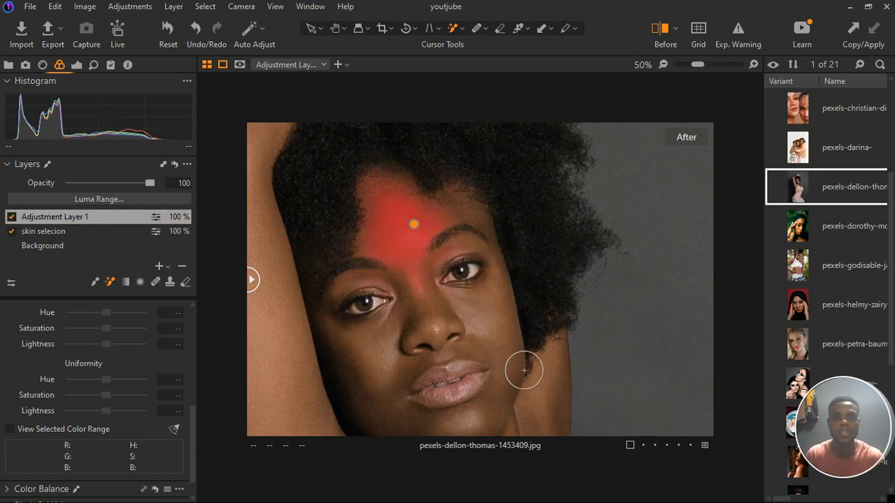
click(521, 386)
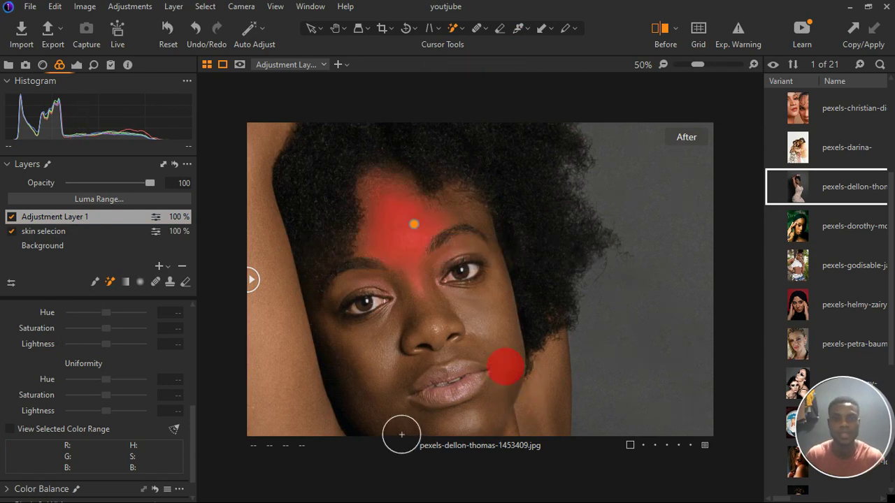
scroll(412, 326, down, 3)
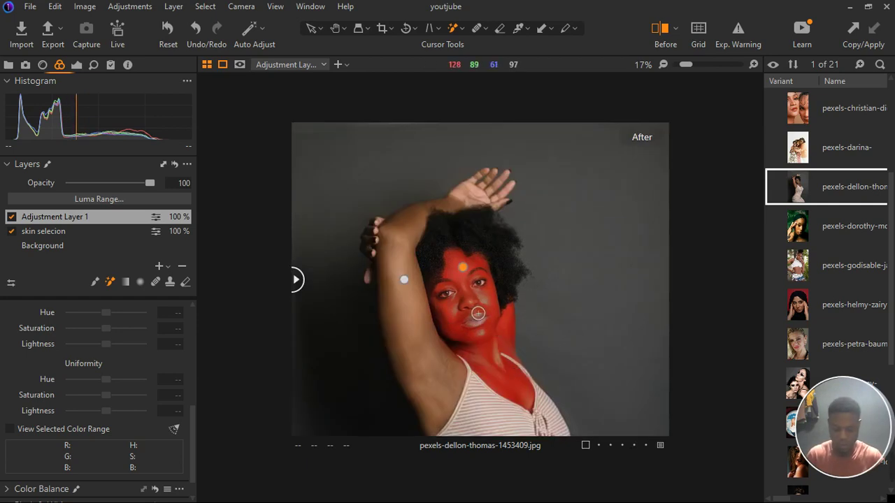
key(m)
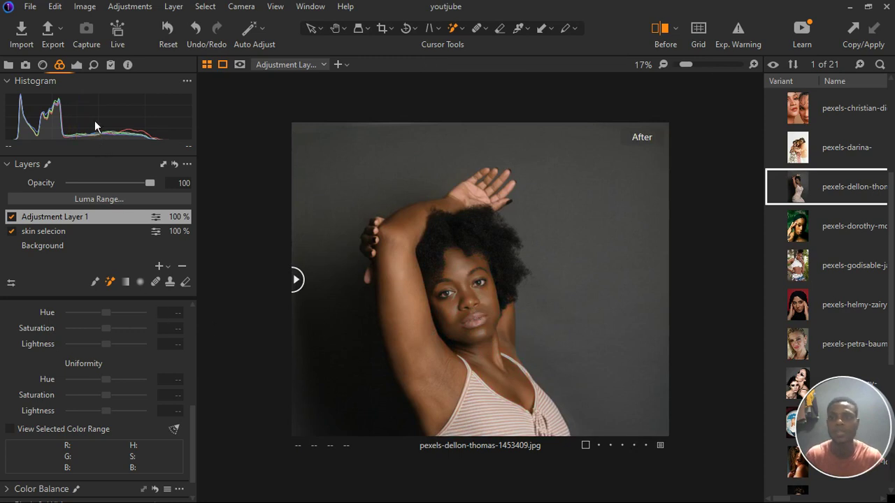
scroll(89, 349, down, 1)
Step: Pick the model's skin colour in the Skin Tone editor for the new layer
scroll(90, 350, up, 4)
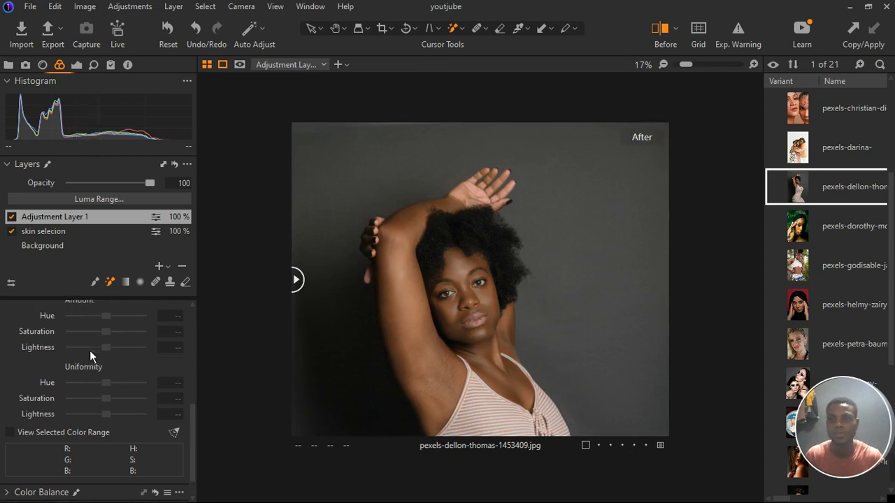
click(176, 361)
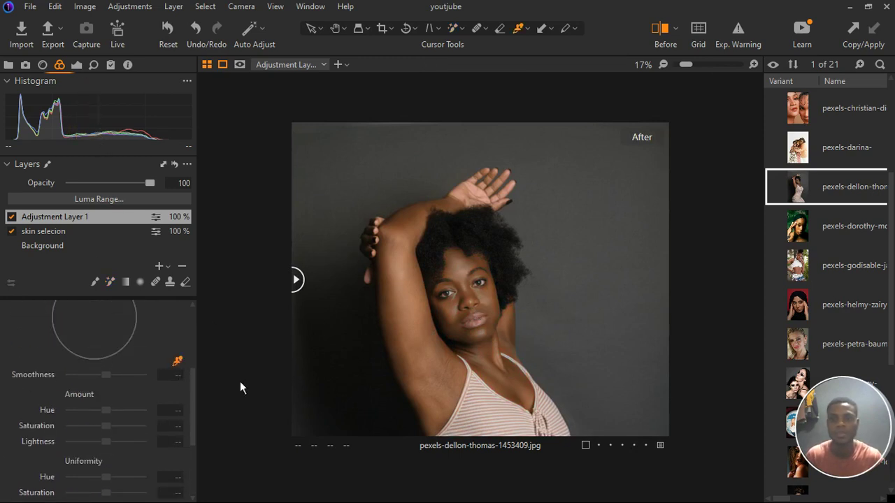
click(420, 319)
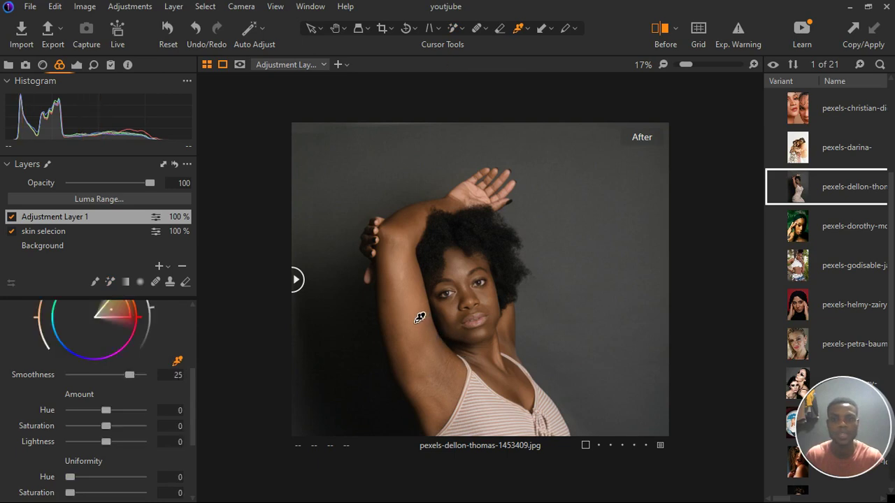
scroll(101, 369, up, 3)
click(130, 437)
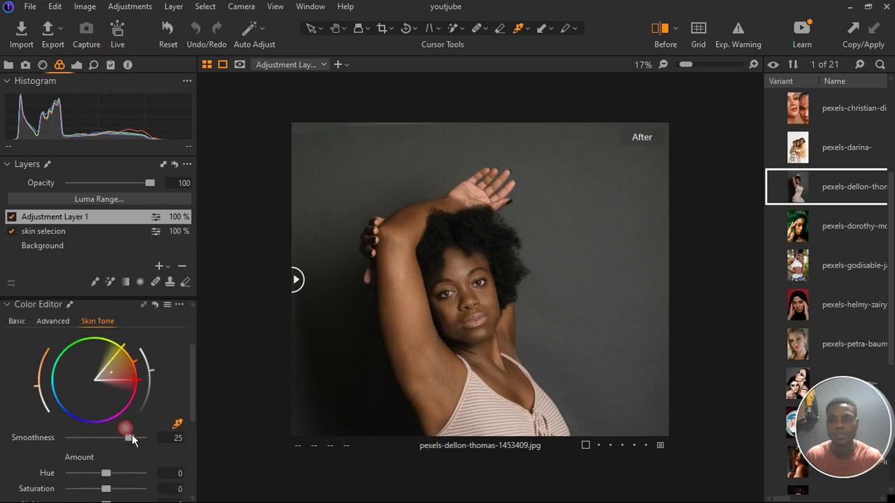
scroll(131, 437, down, 3)
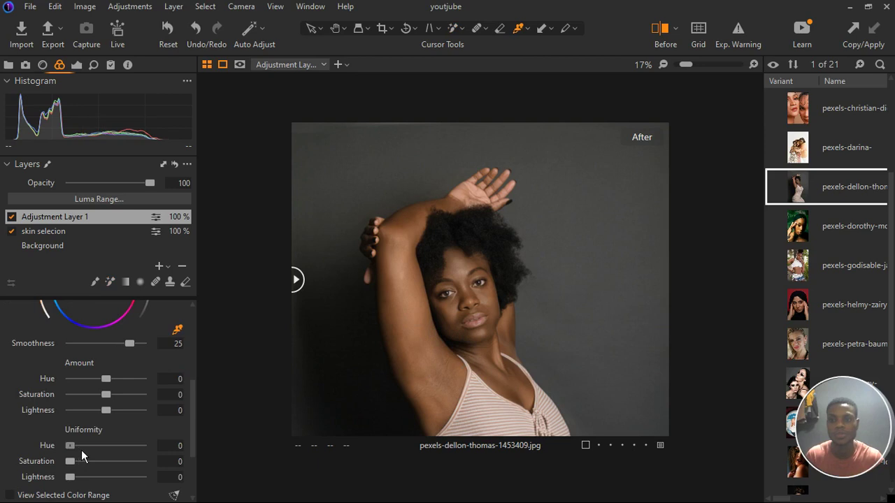
Step: Set skin uniformity Hue 85 and Saturation 83, with hue -2.7 and saturation 10.4
drag(81, 449, 133, 449)
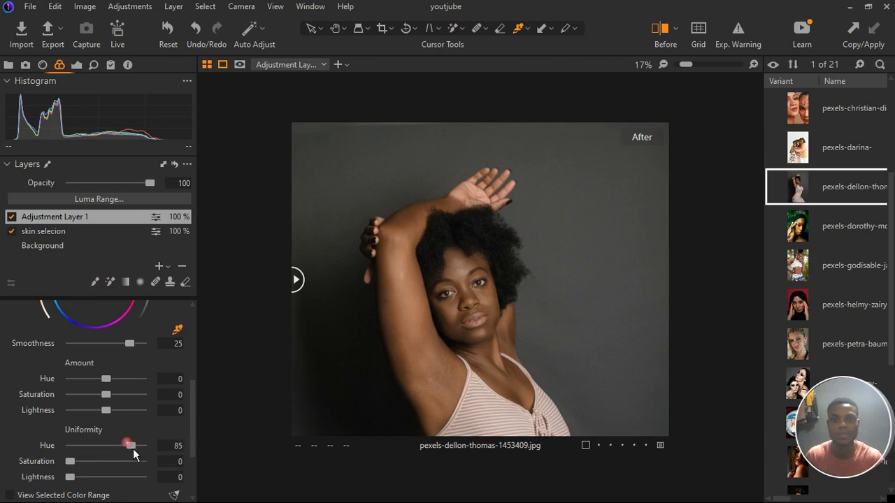
scroll(133, 449, down, 2)
drag(76, 404, 136, 412)
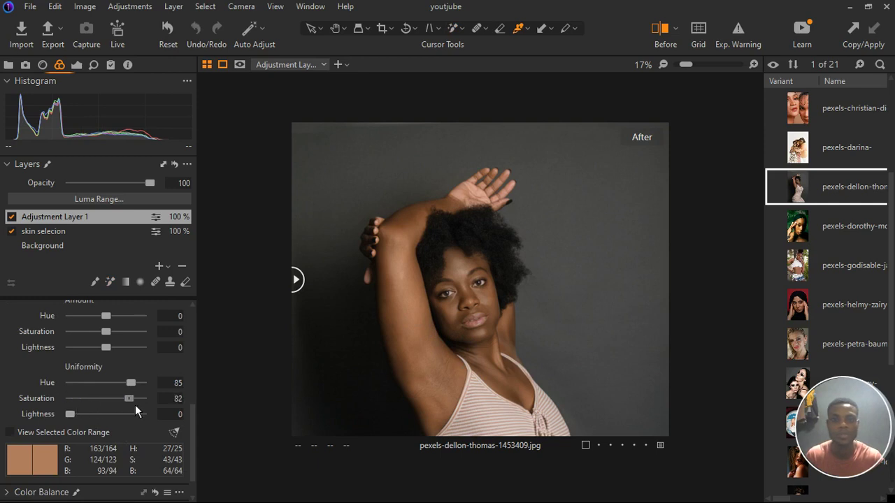
scroll(136, 406, up, 1)
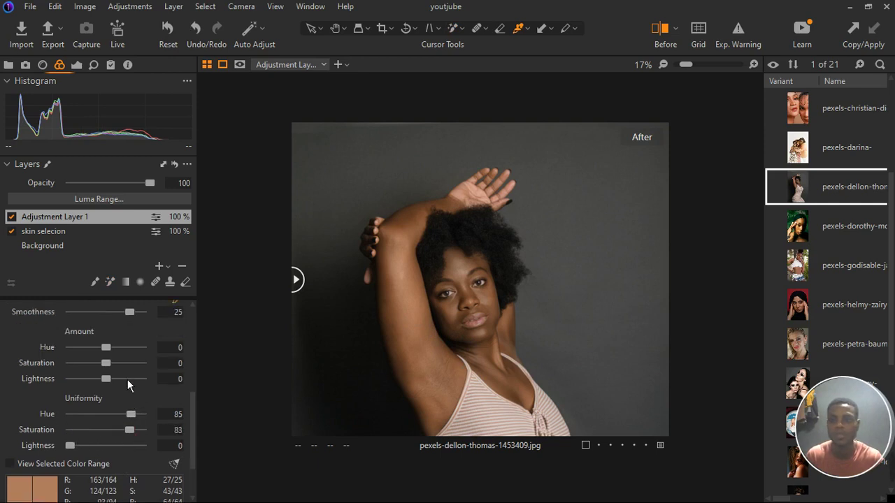
drag(111, 366, 129, 367)
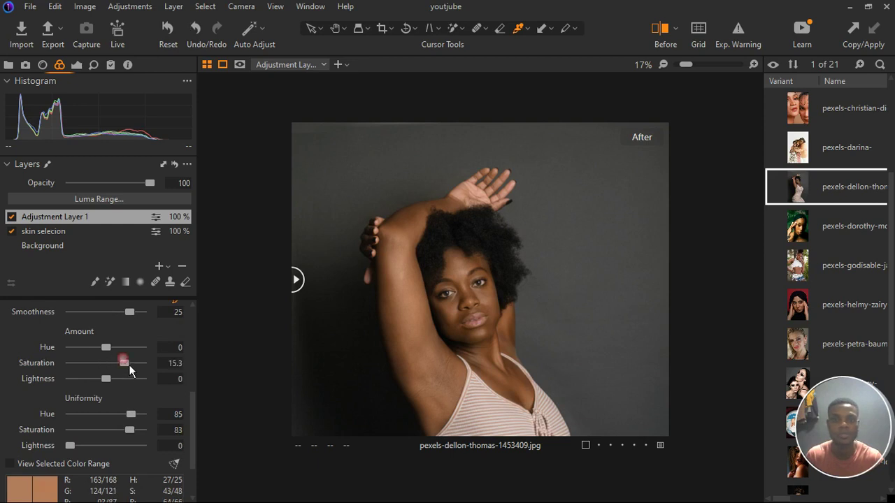
drag(138, 367, 93, 359)
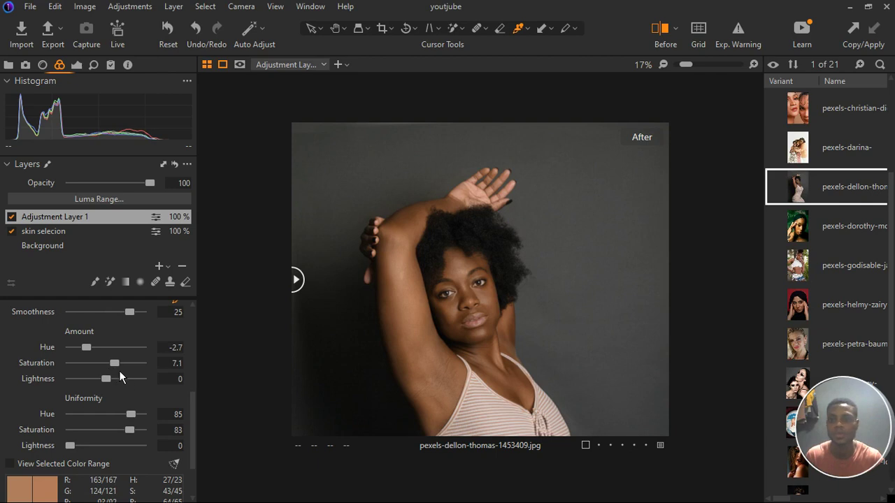
drag(118, 369, 123, 371)
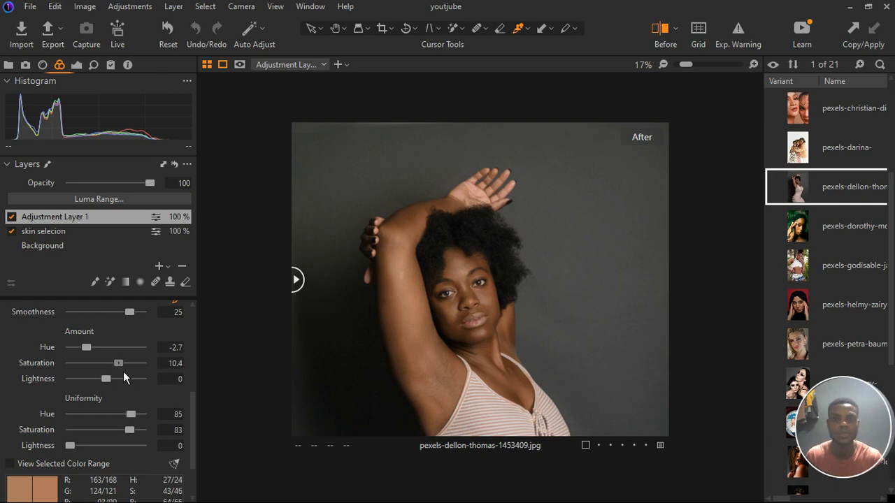
Step: Toggle the skin layer off and on and zoom into the face to compare
click(468, 352)
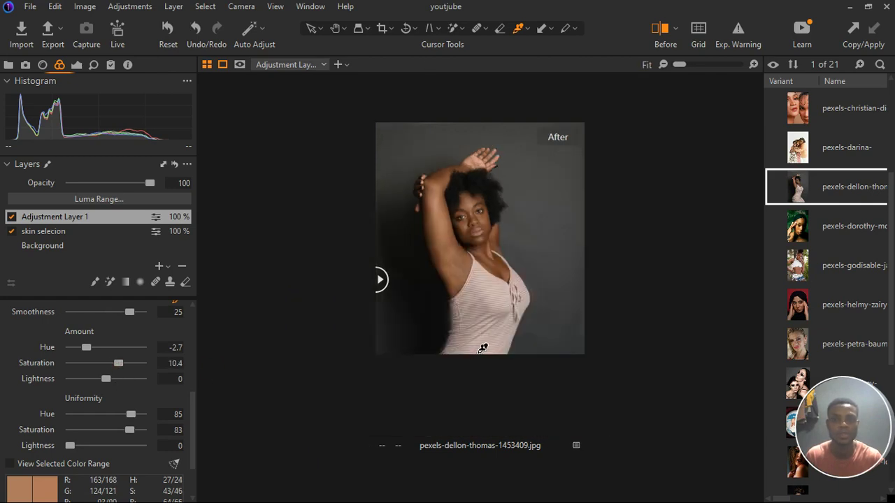
click(12, 218)
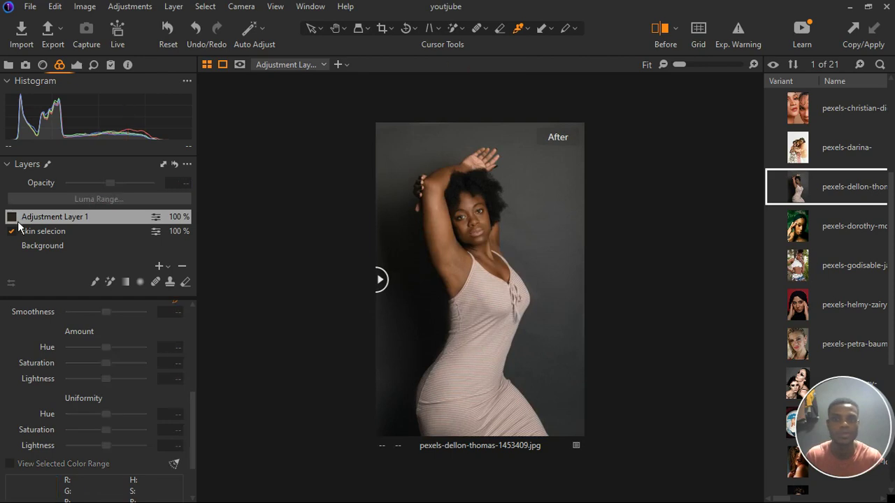
click(12, 217)
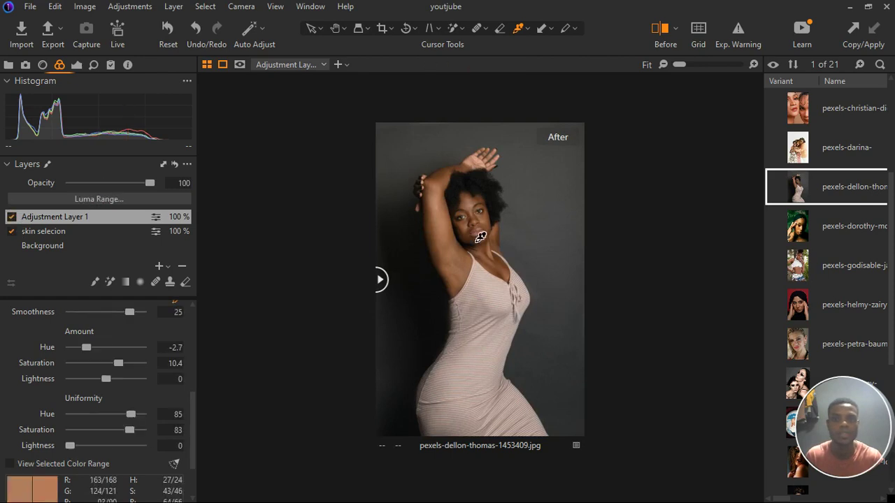
click(525, 218)
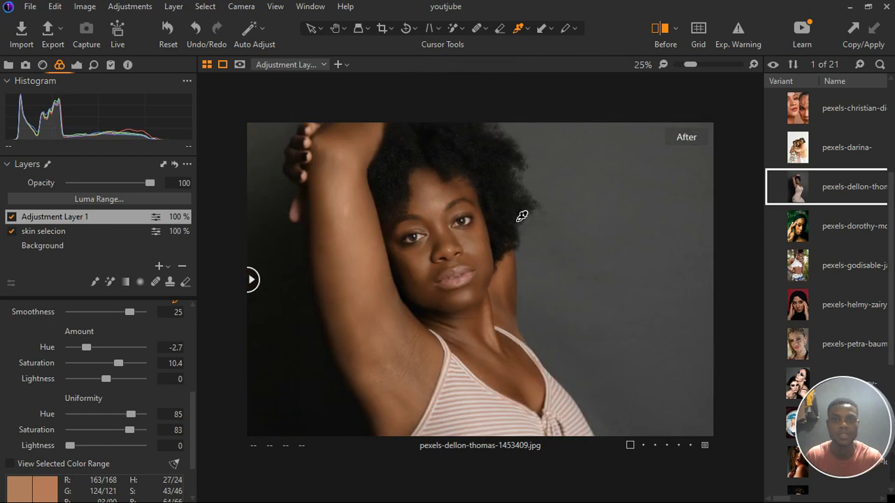
click(499, 223)
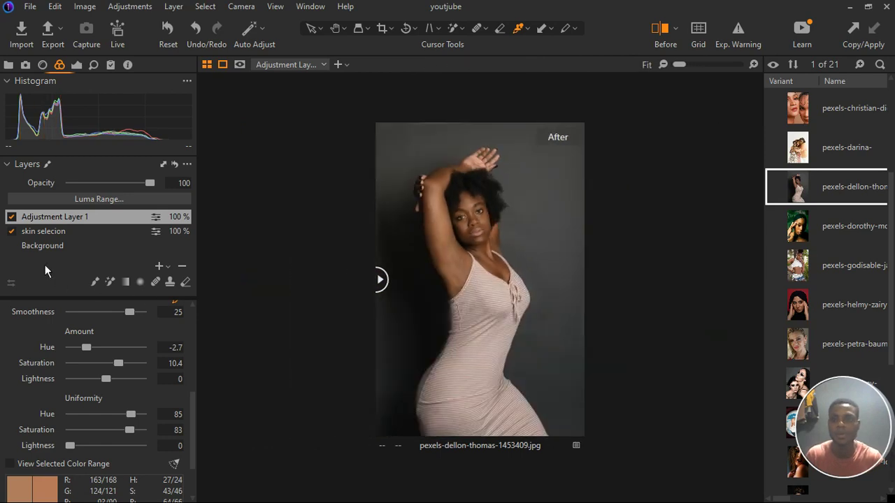
click(160, 266)
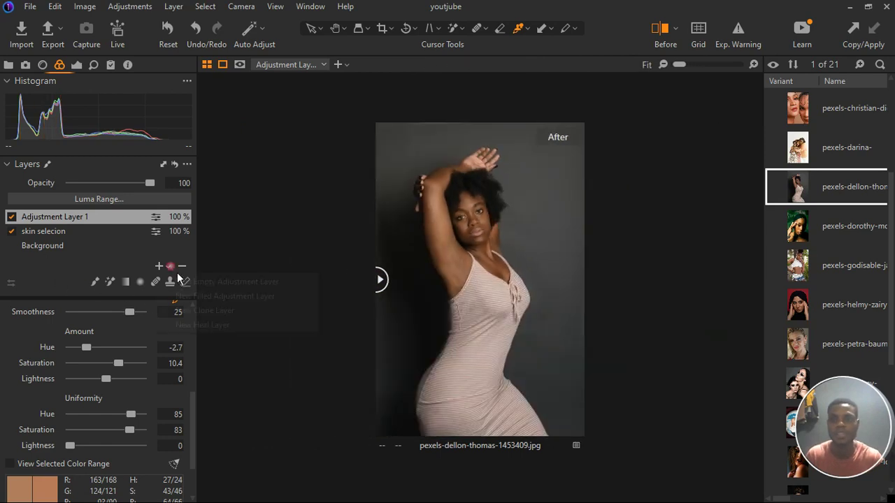
Step: Add another empty adjustment layer and rename Adjustment Layer 1 to 'skin selctin 2'
click(216, 282)
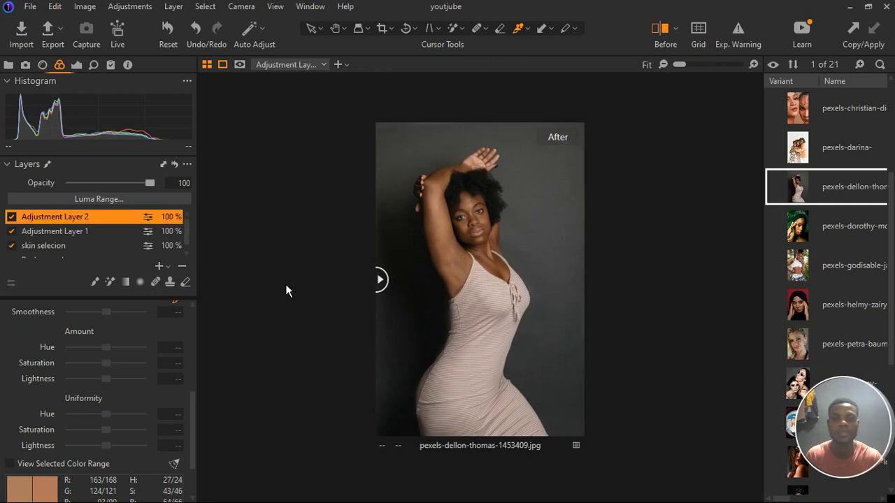
double_click(55, 232)
text(ski)
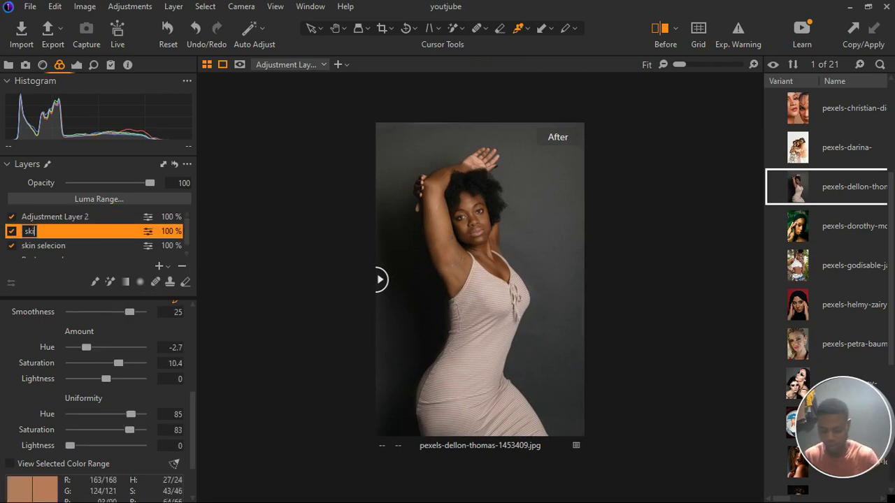
text(n selcti)
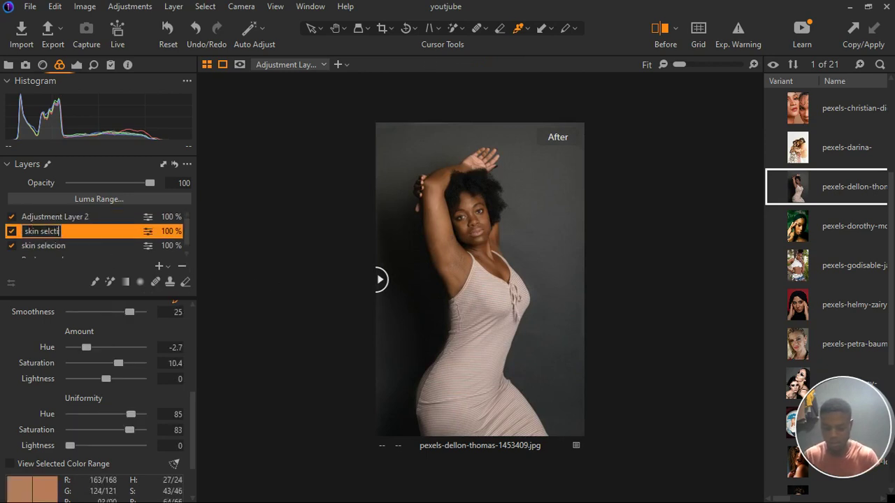
text(n 2)
key(Return)
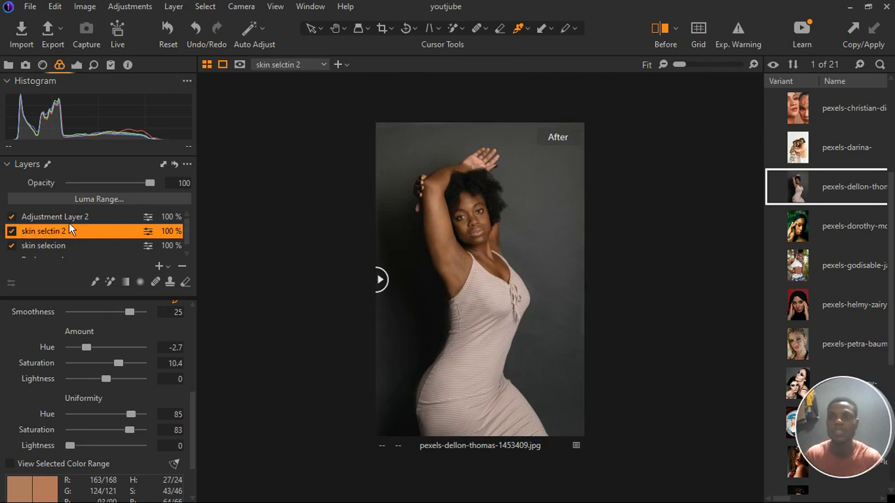
Step: Rename the new adjustment layer to 'background'
click(68, 217)
click(68, 216)
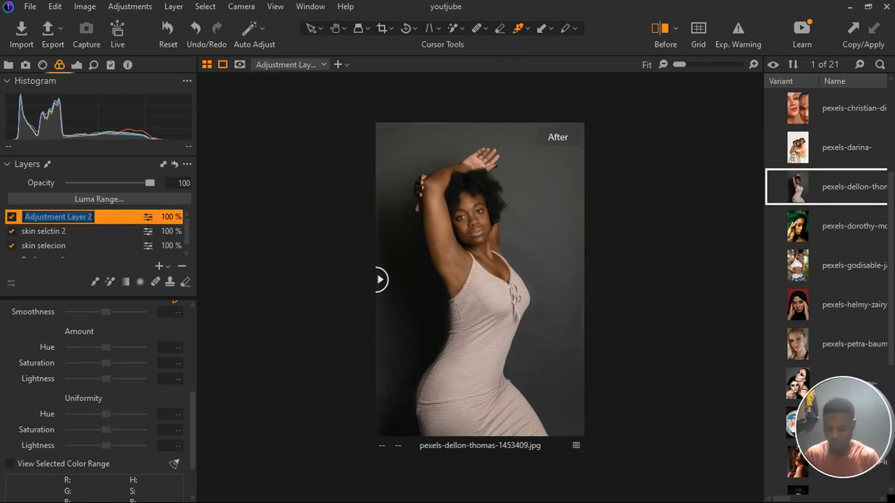
text(background)
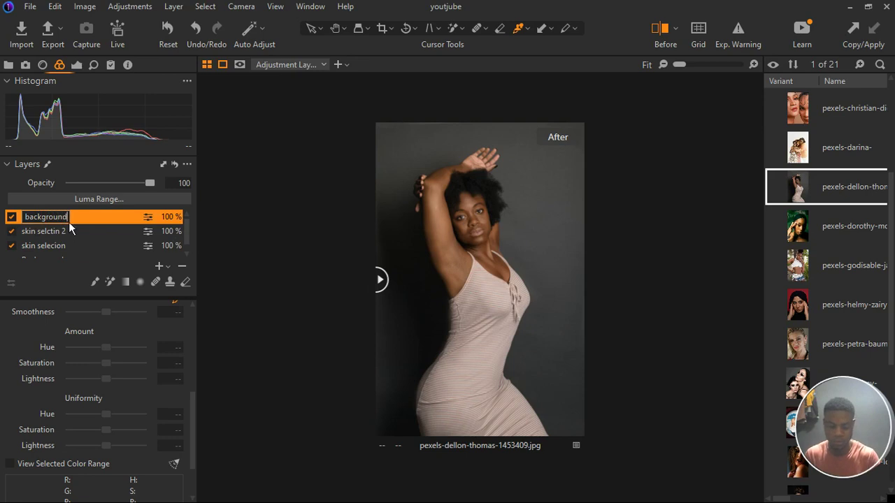
key(Return)
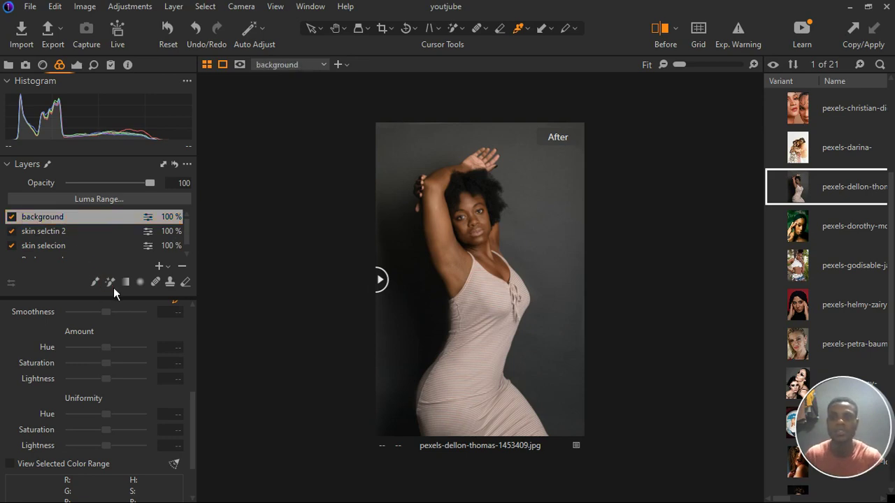
click(109, 281)
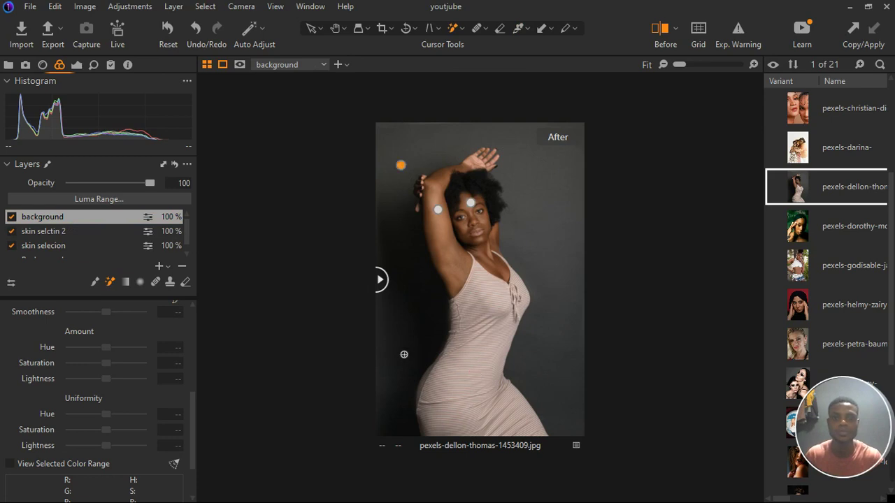
Step: Magic Brush the grey backdrop, adding strokes left of the body and down to the bottom edge
click(394, 373)
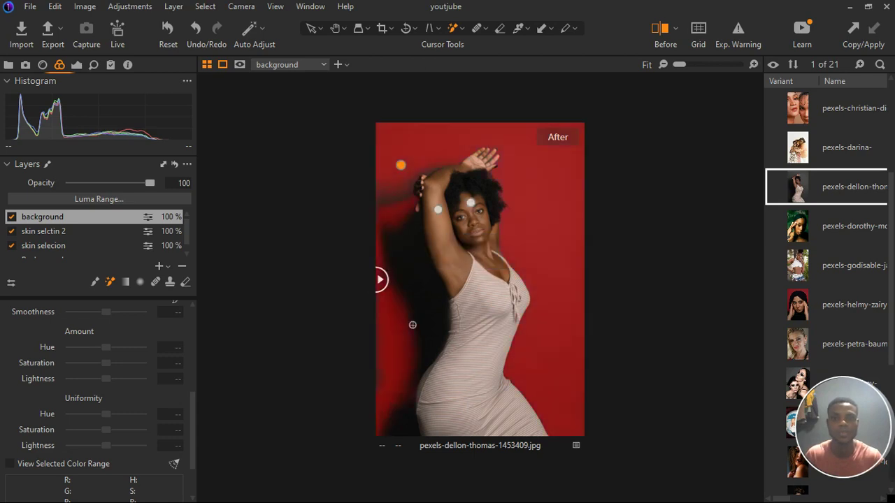
mouse_move(407, 335)
mouse_down()
mouse_move(426, 285)
mouse_move(411, 250)
mouse_up()
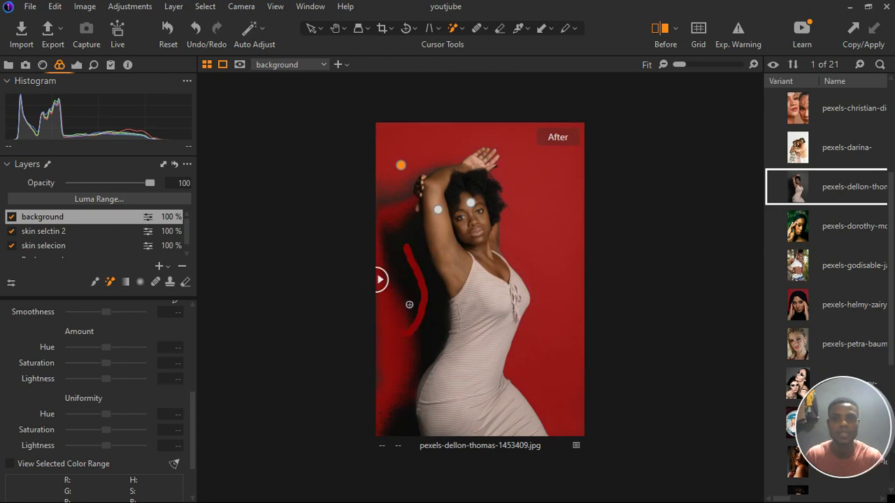
mouse_move(408, 310)
mouse_down()
mouse_move(426, 310)
mouse_move(436, 326)
mouse_move(442, 272)
mouse_move(393, 192)
mouse_up()
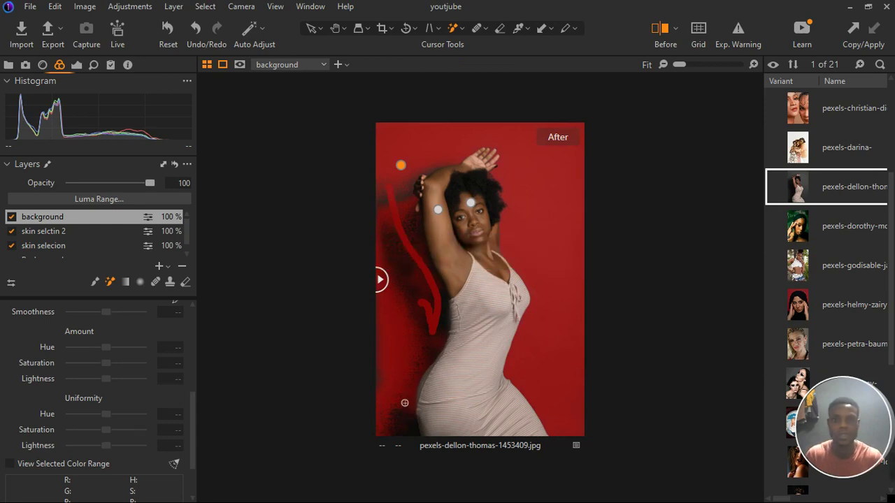
drag(404, 403, 404, 436)
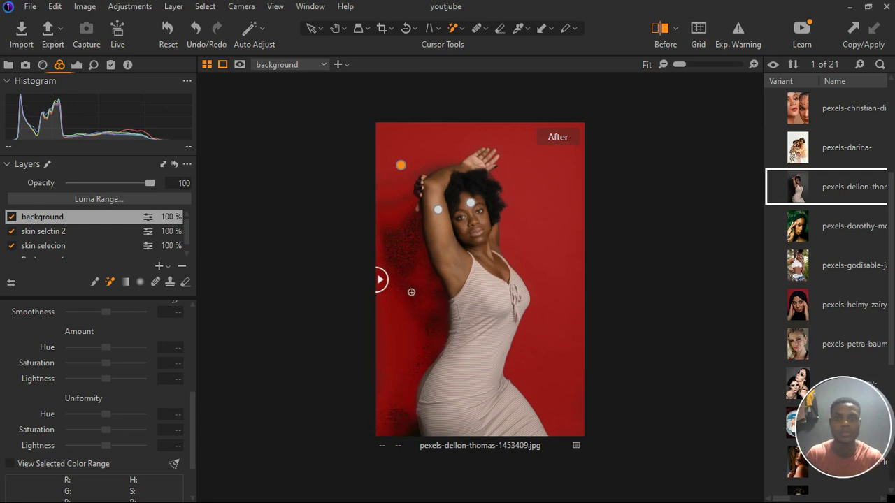
drag(405, 284, 406, 235)
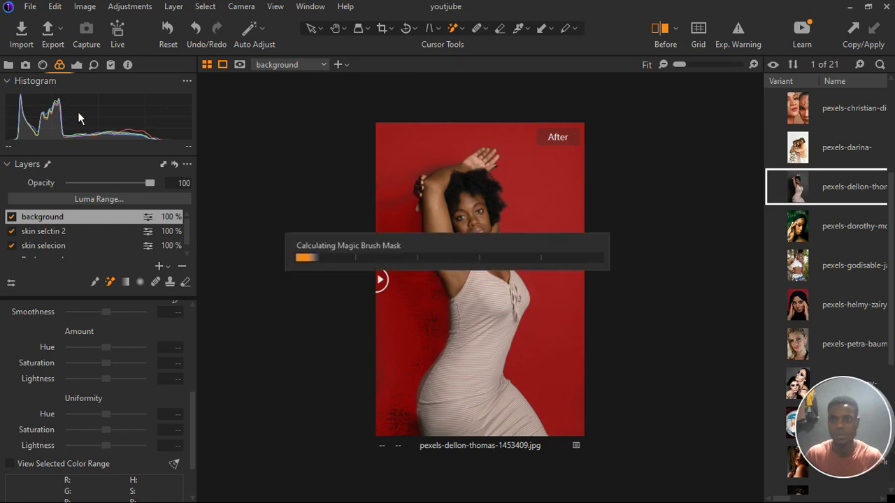
Step: On the background layer, set Saturation -49, Brightness -16 and Contrast 11
click(80, 68)
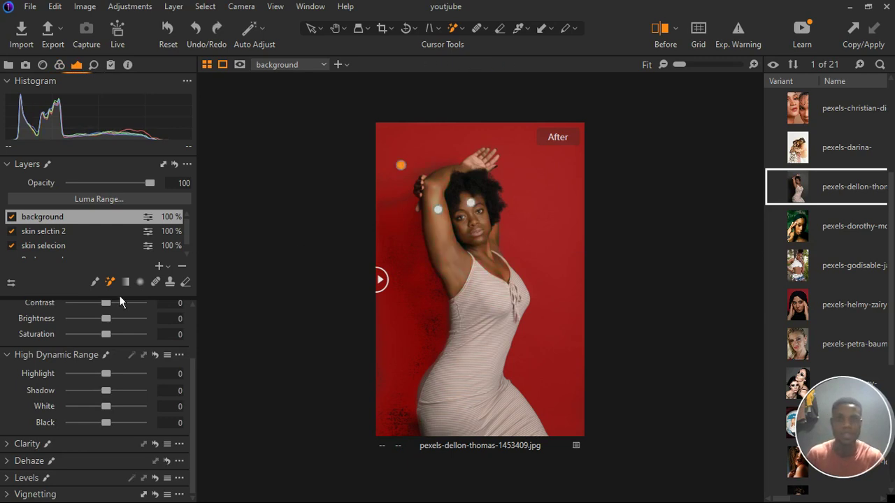
scroll(75, 364, up, 1)
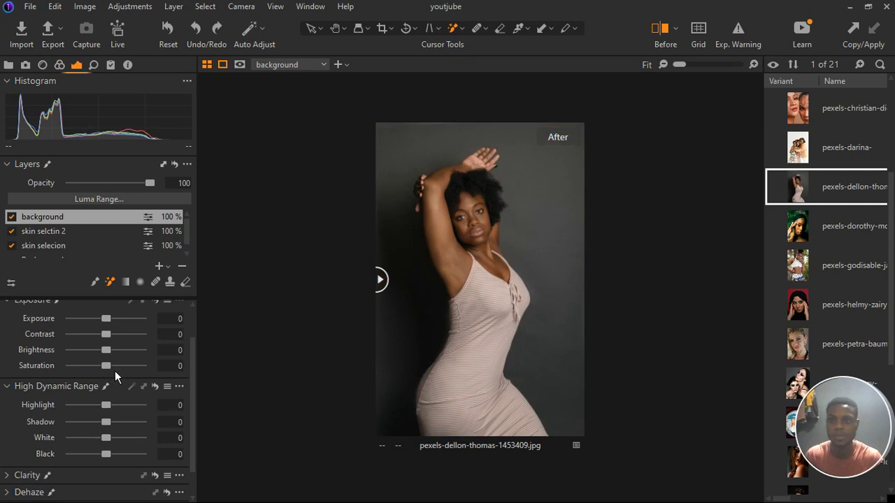
drag(115, 370, 98, 360)
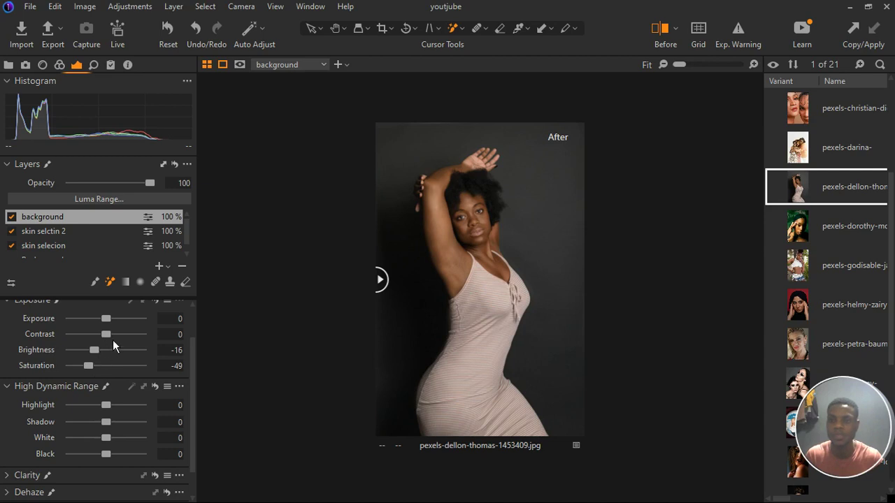
drag(112, 340, 120, 338)
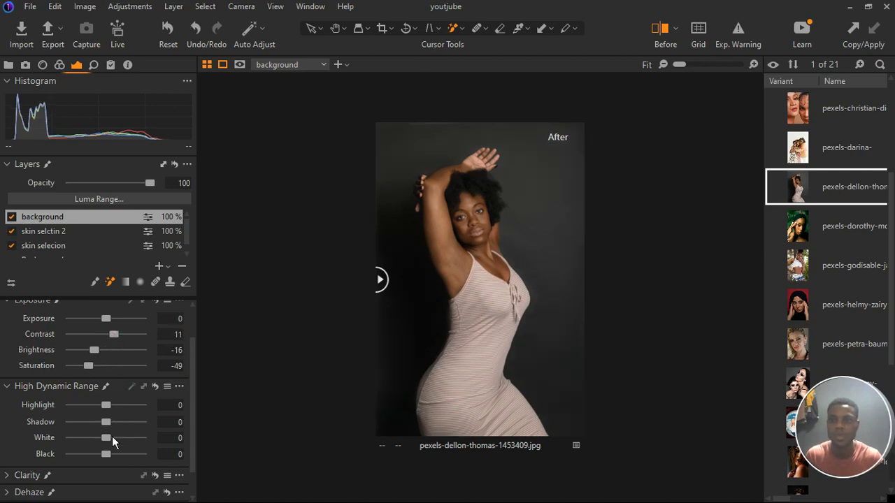
Step: Set Highlight -47, Shadow -35, Black 15, Exposure -0.58 and layer opacity 89
drag(109, 409, 97, 430)
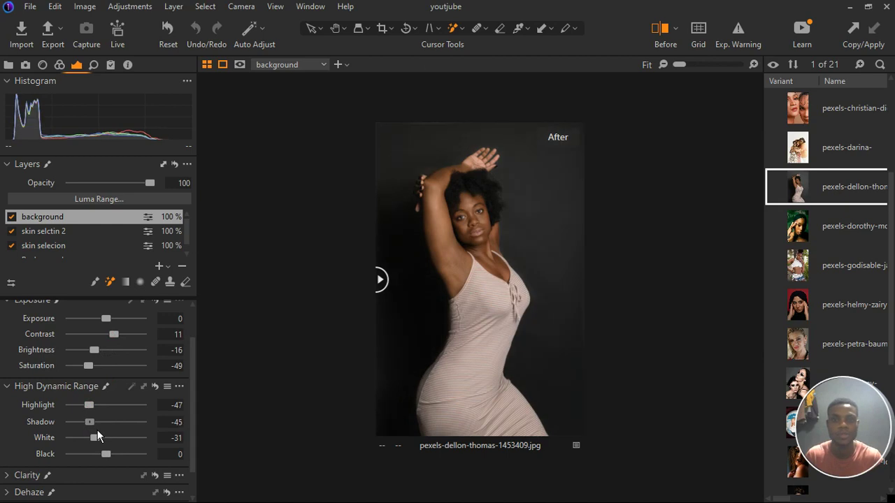
drag(97, 430, 100, 429)
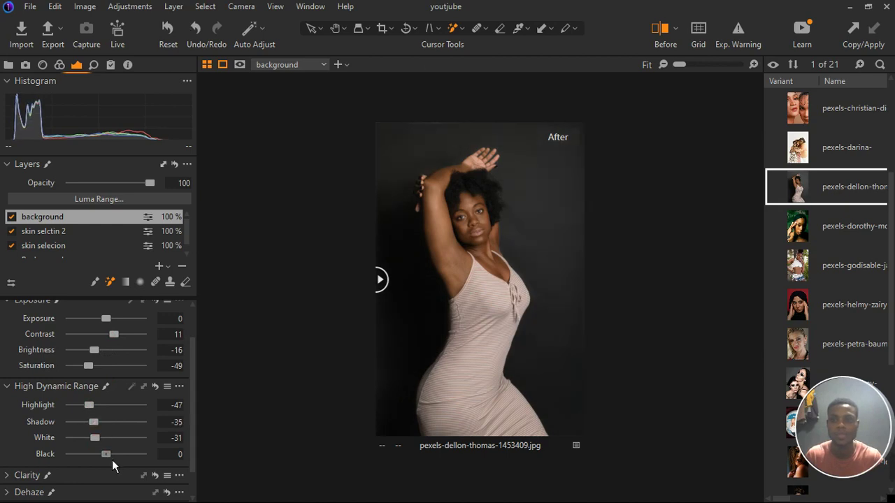
drag(112, 460, 117, 459)
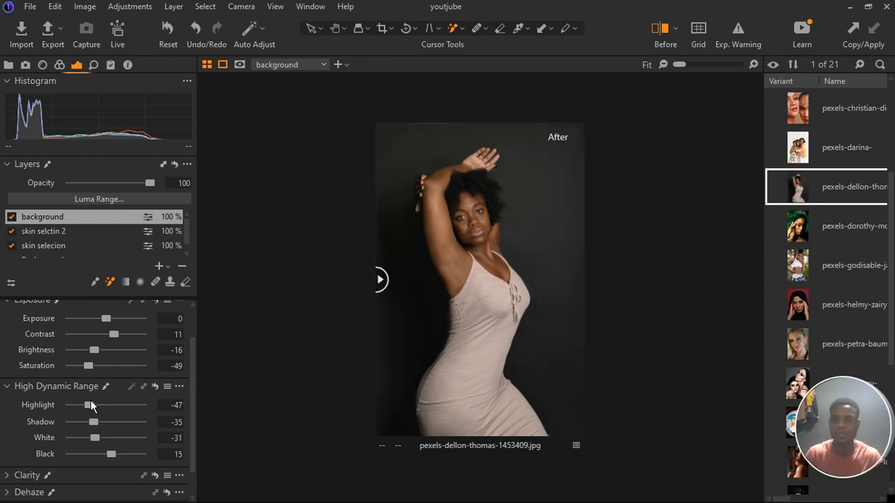
scroll(117, 479, down, 1)
scroll(108, 446, up, 1)
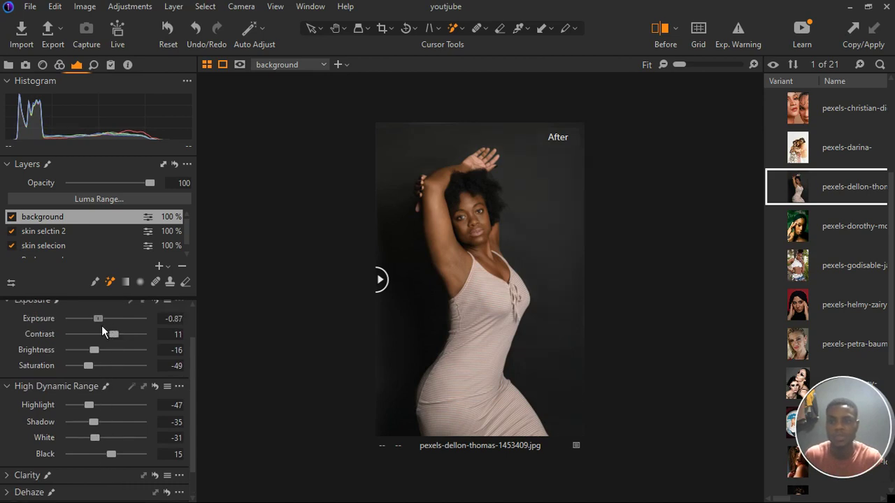
drag(101, 325, 112, 334)
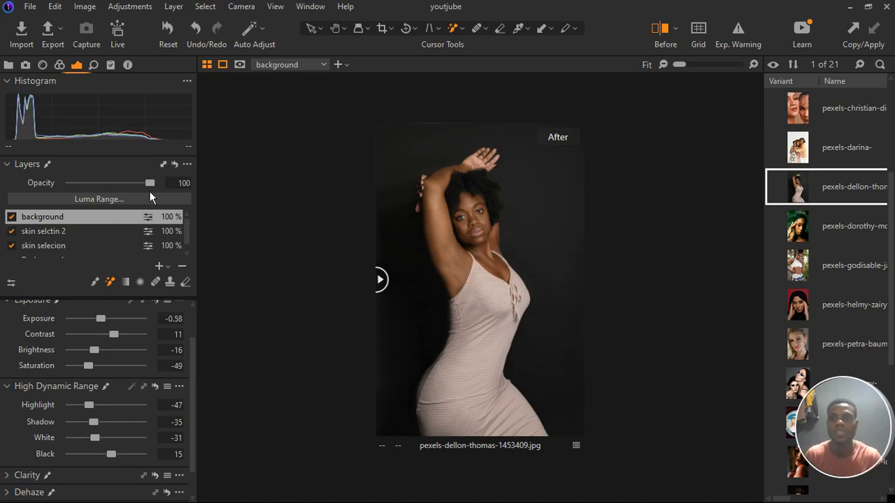
drag(151, 187, 142, 188)
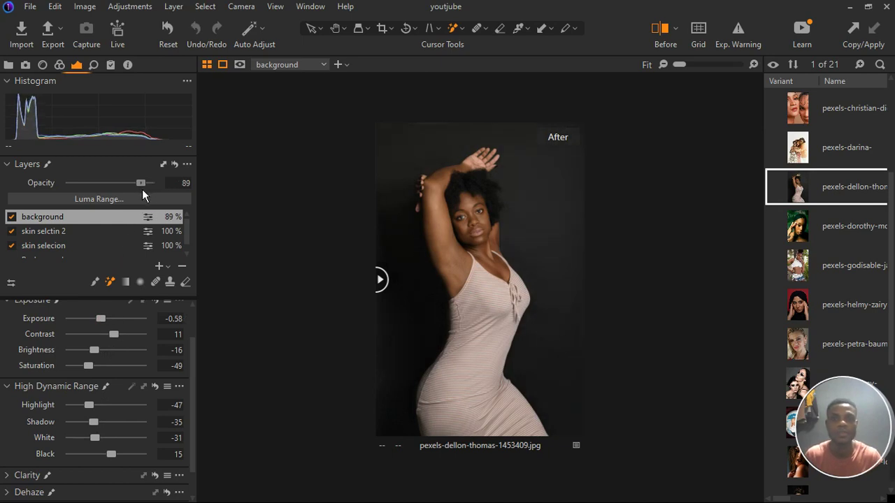
Step: Limit the background layer mask to luma range 90–235 with falloff 6–255
click(109, 205)
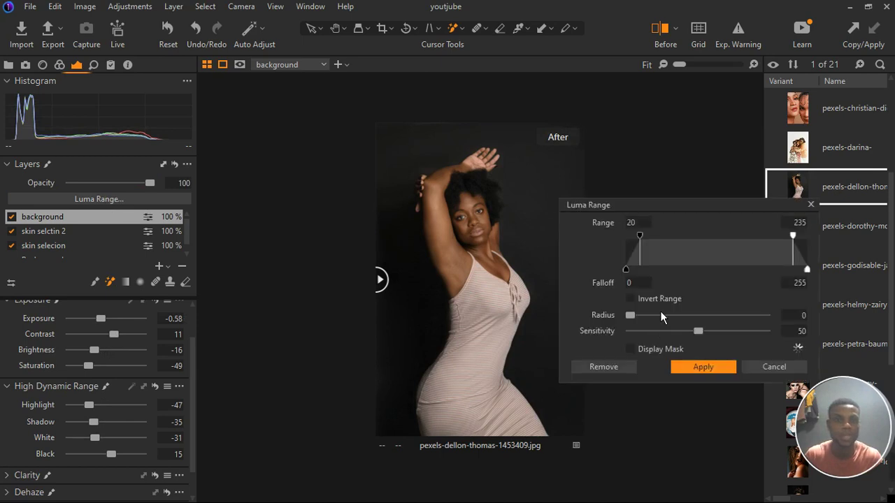
drag(645, 239, 701, 235)
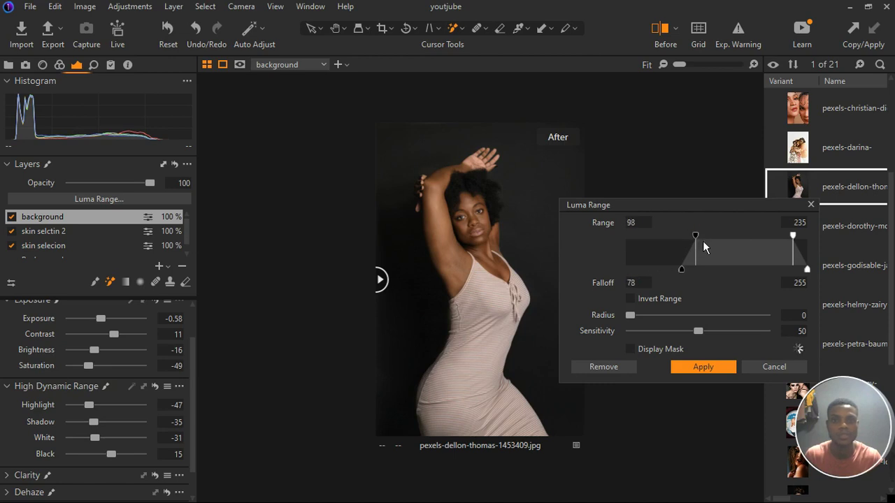
drag(682, 270, 628, 306)
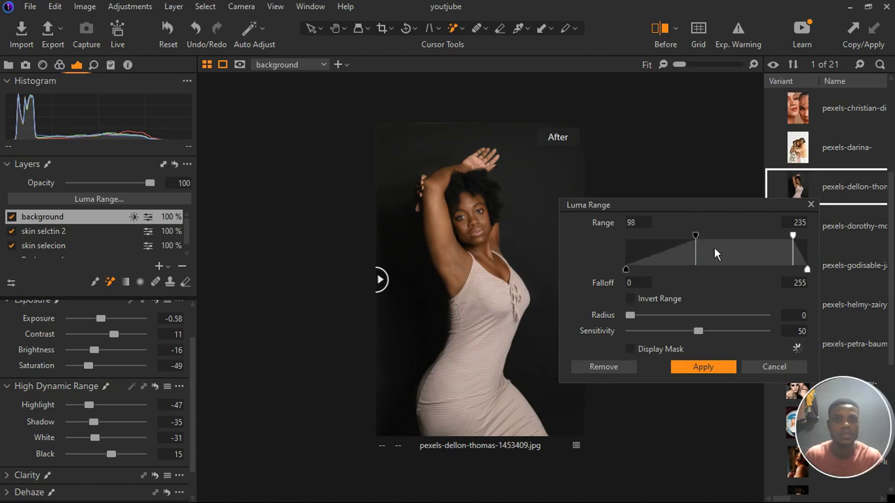
drag(701, 237, 752, 232)
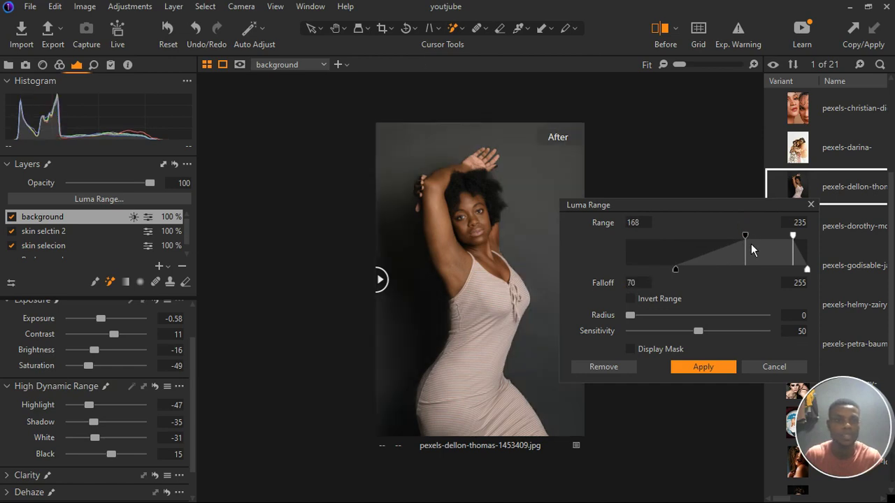
drag(751, 243, 698, 239)
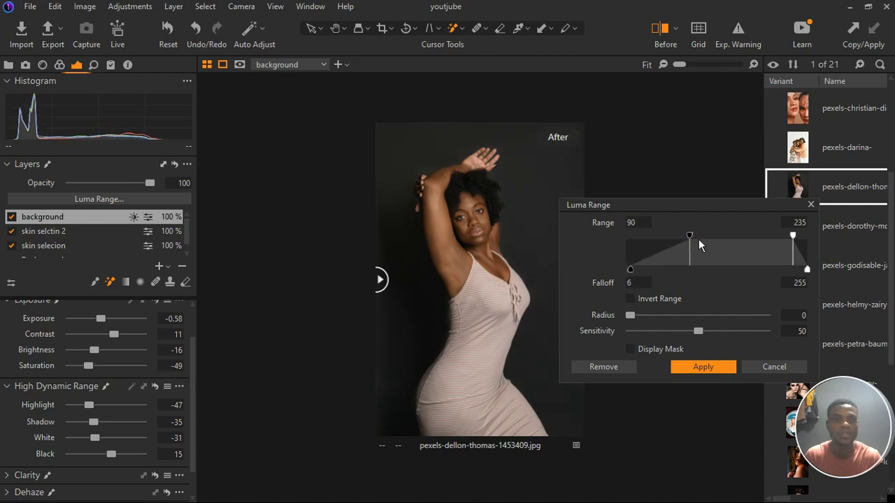
click(707, 367)
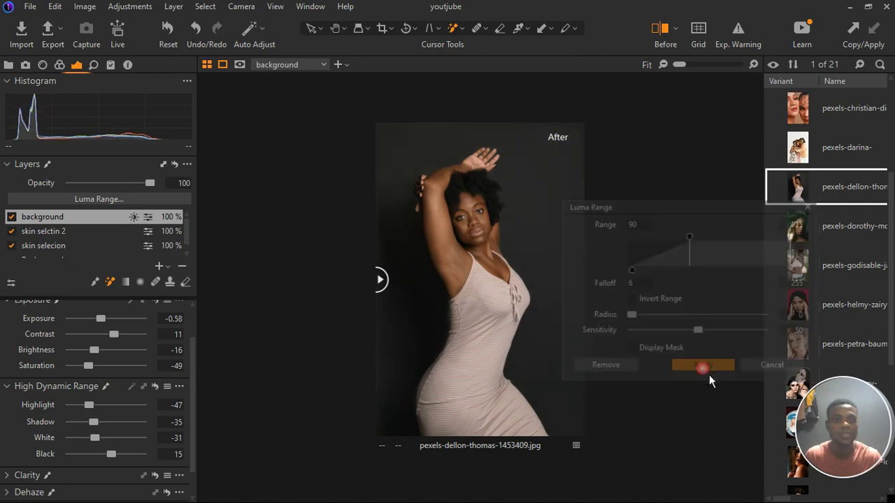
Step: Add a new empty adjustment layer and brush a mask over the dress
click(165, 266)
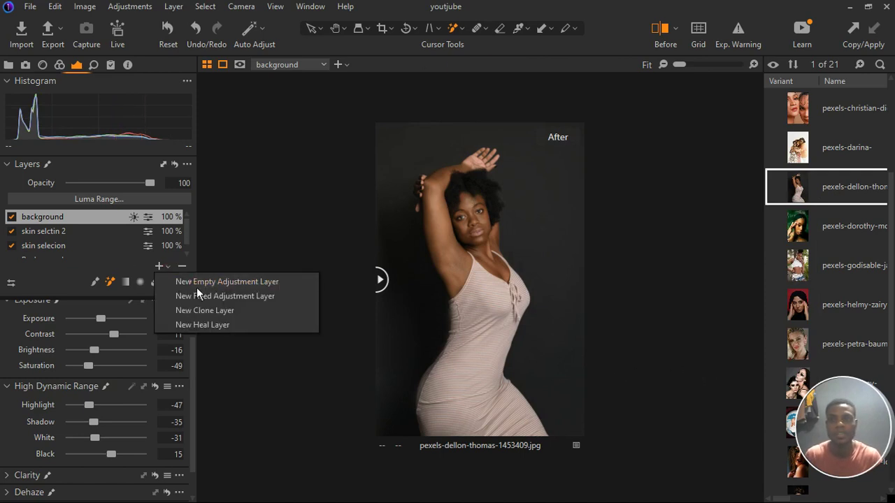
click(196, 283)
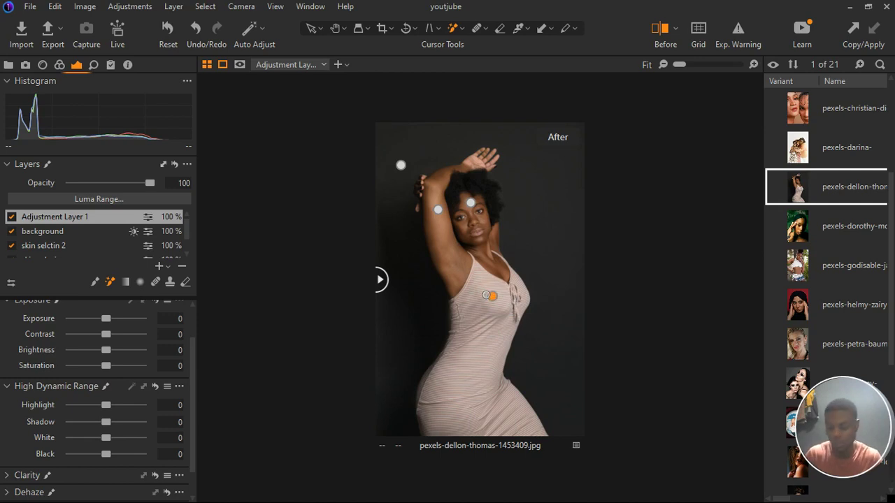
click(487, 294)
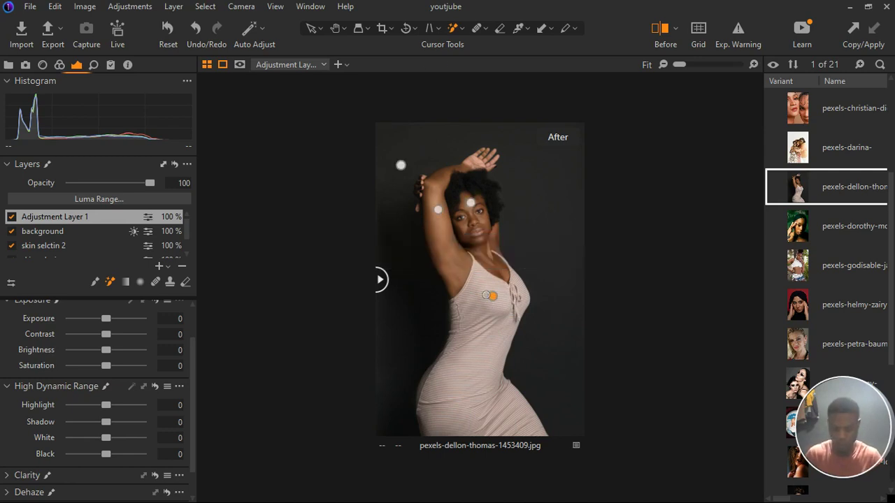
key(m)
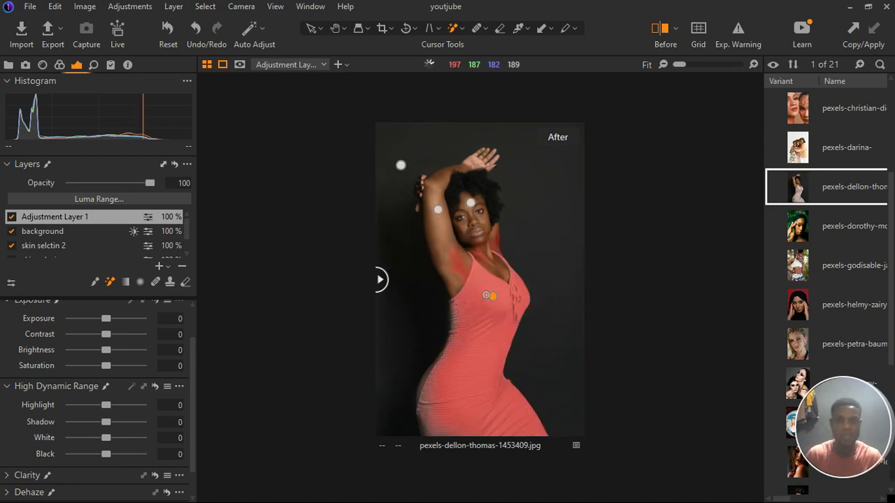
click(444, 435)
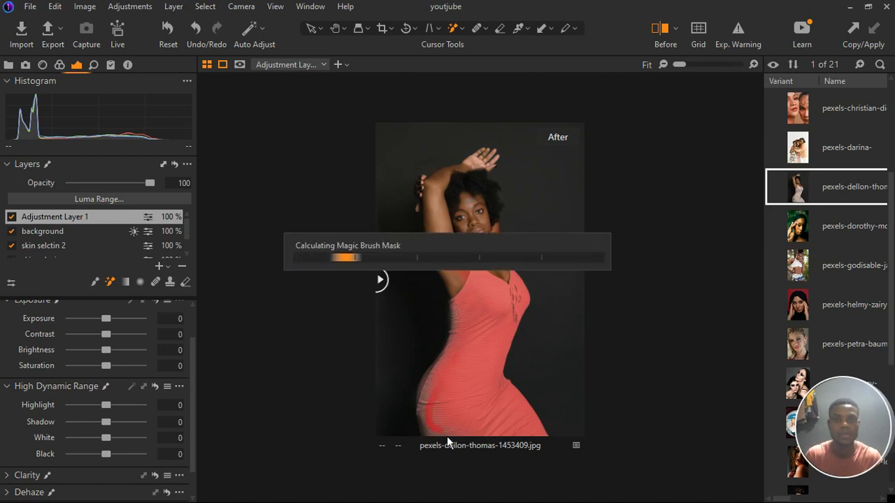
Step: Erase the dress mask from the armpit skin and hide the mask overlay
scroll(490, 243, up, 3)
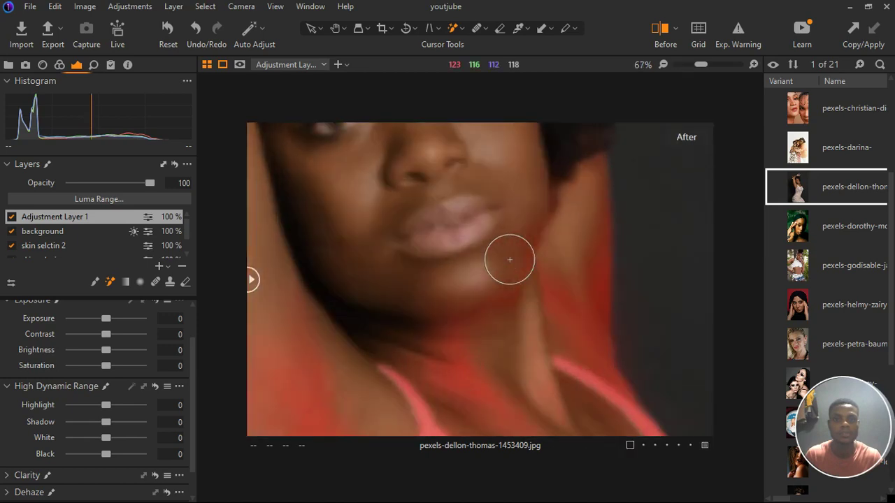
click(186, 282)
scroll(419, 359, down, 3)
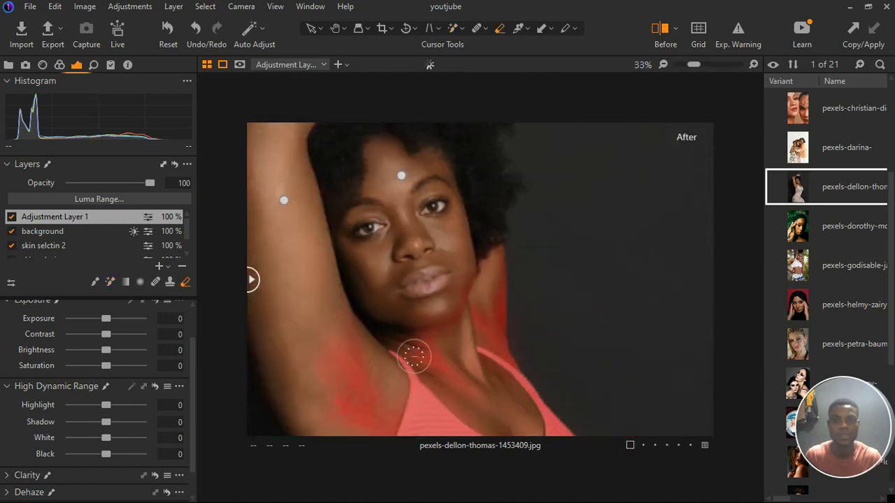
mouse_move(370, 395)
mouse_down()
mouse_move(393, 446)
mouse_move(361, 371)
mouse_move(358, 380)
mouse_move(386, 416)
mouse_move(359, 365)
mouse_up()
scroll(370, 367, down, 2)
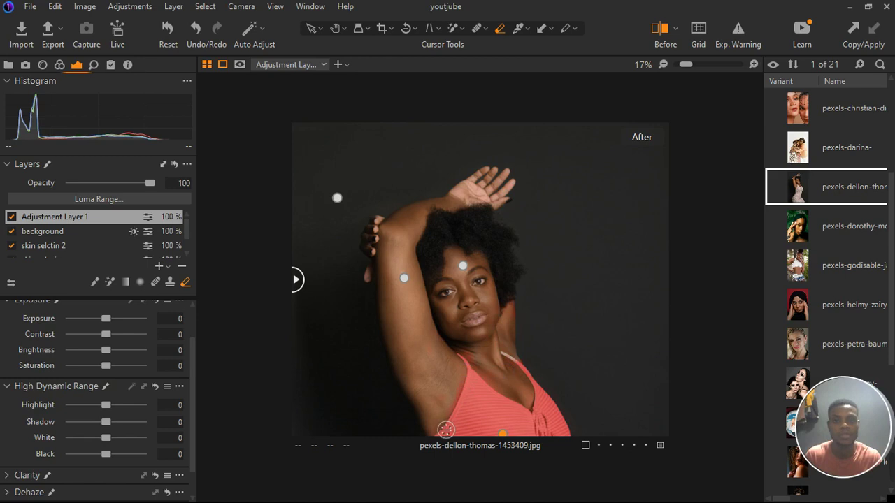
scroll(446, 428, down, 2)
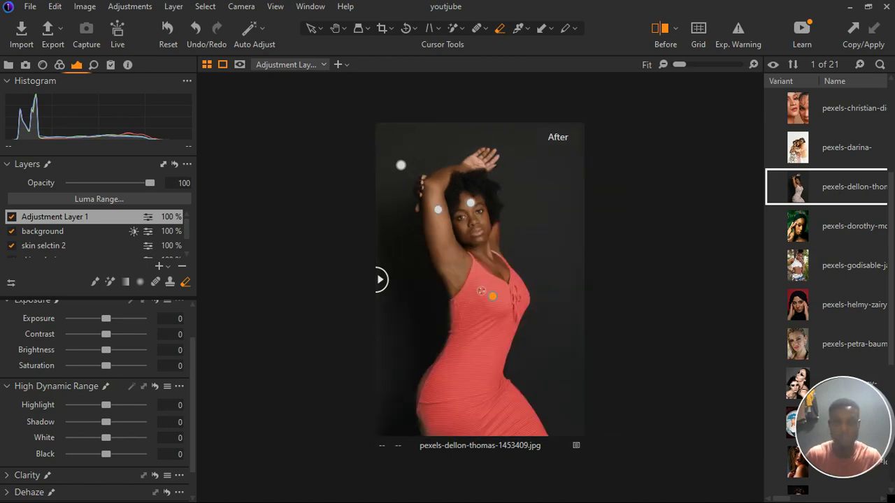
key(m)
scroll(483, 318, up, 2)
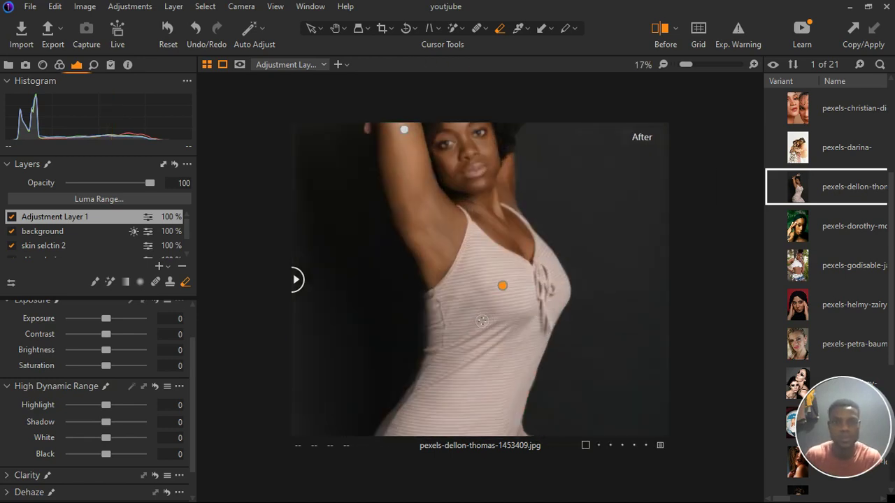
scroll(483, 318, down, 1)
Step: Set the dress layer to saturation 53, contrast 6, HDR white -20 and shadow -24
drag(111, 371, 130, 367)
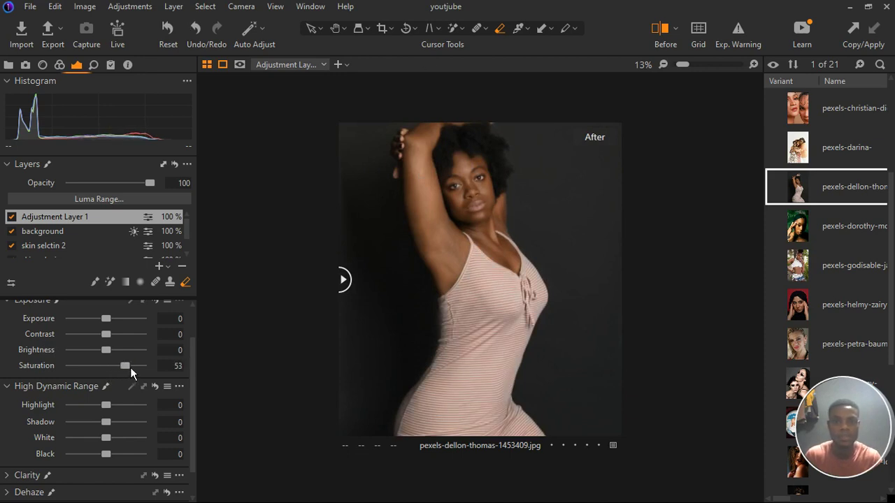
drag(109, 358, 108, 356)
drag(115, 340, 118, 340)
scroll(128, 344, down, 1)
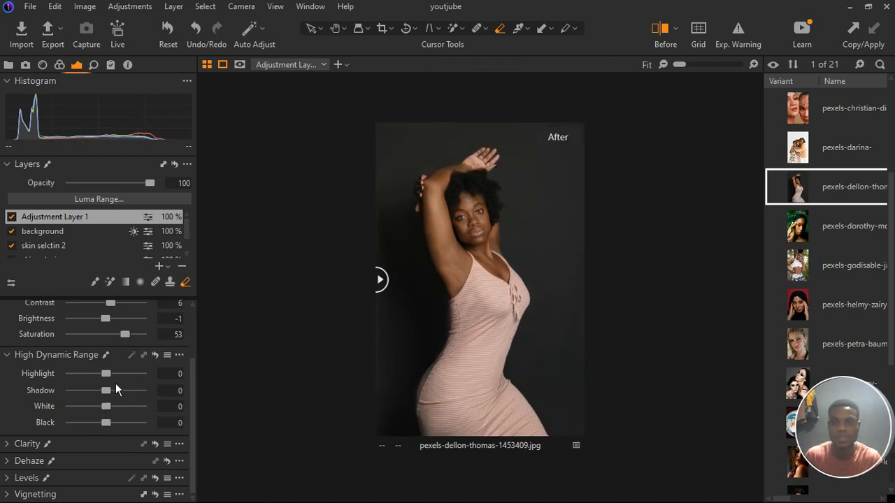
scroll(115, 383, up, 3)
drag(110, 412, 103, 413)
scroll(118, 428, down, 5)
drag(113, 396, 105, 399)
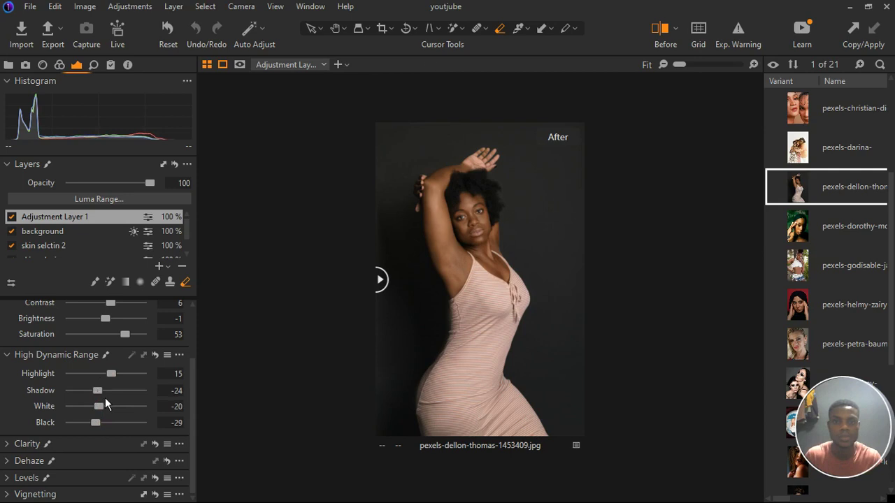
Step: Raise the dress layer's Clarity structure to 29 and compare against the original
click(10, 448)
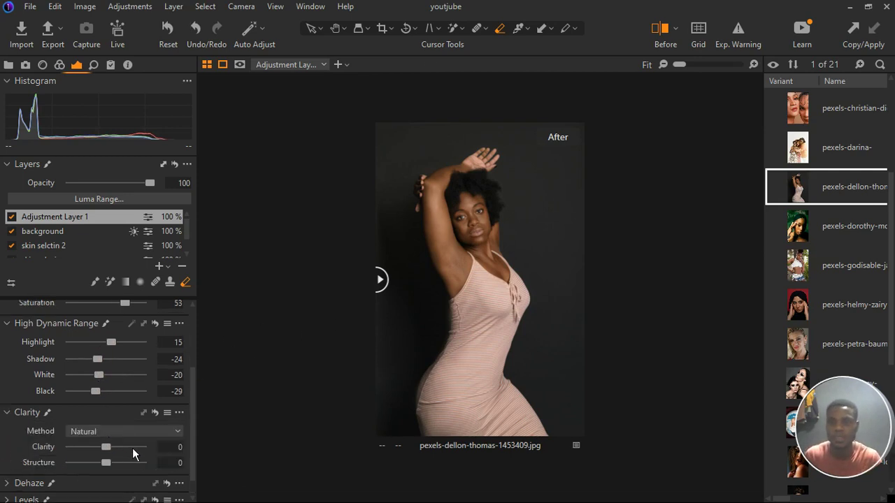
drag(106, 462, 116, 463)
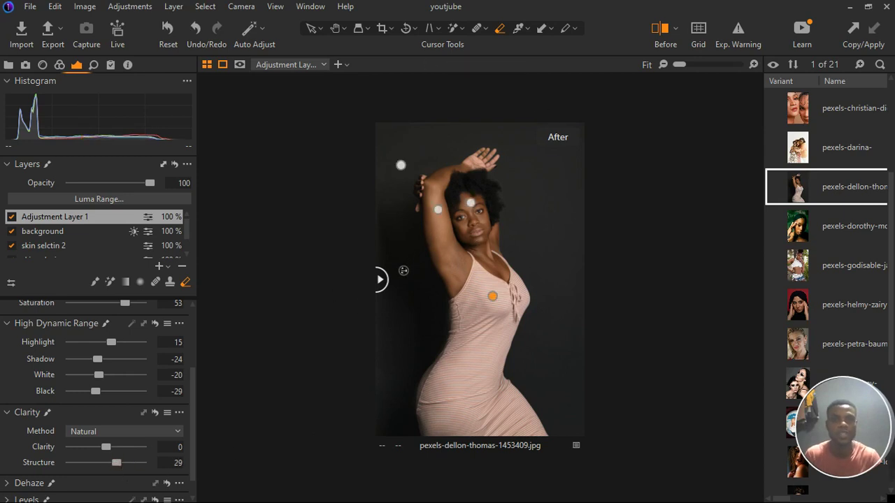
drag(381, 281, 323, 315)
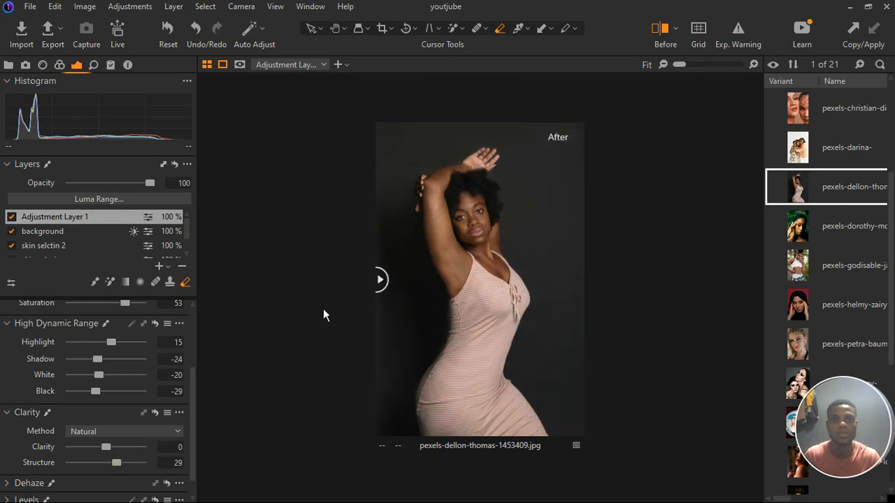
click(170, 267)
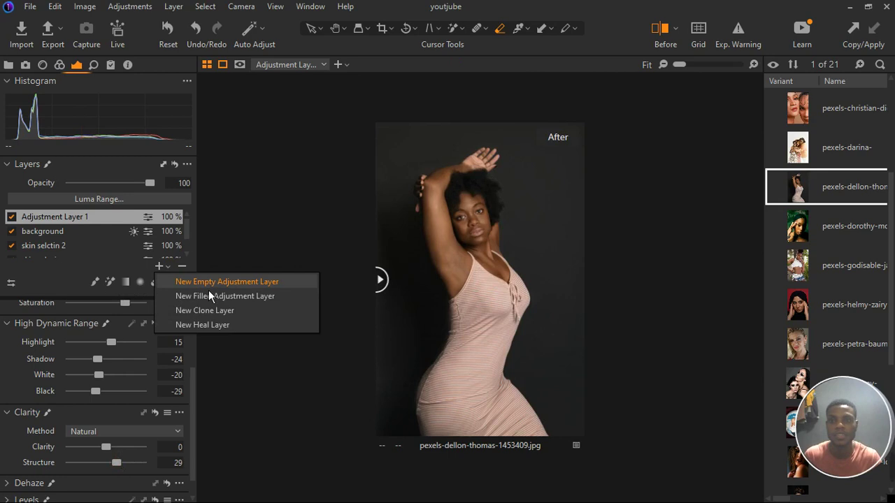
Step: Add a new empty adjustment layer with HDR highlight 20 and white 13
click(209, 300)
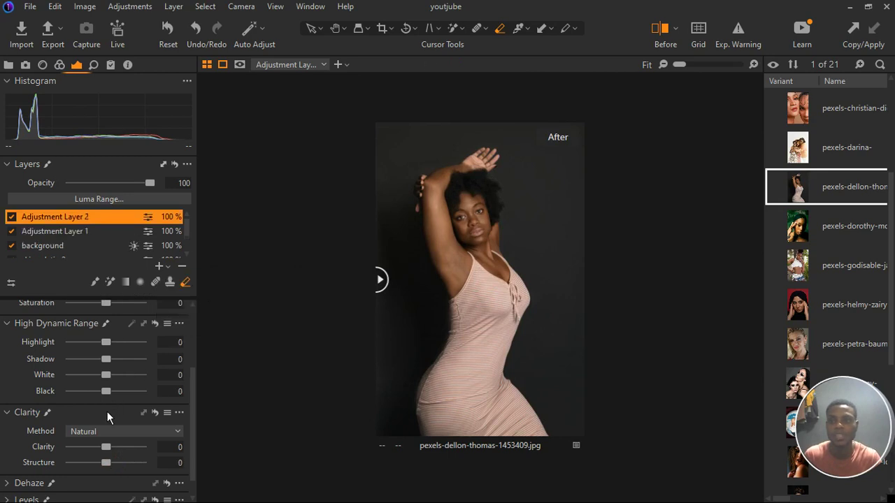
drag(112, 346, 119, 348)
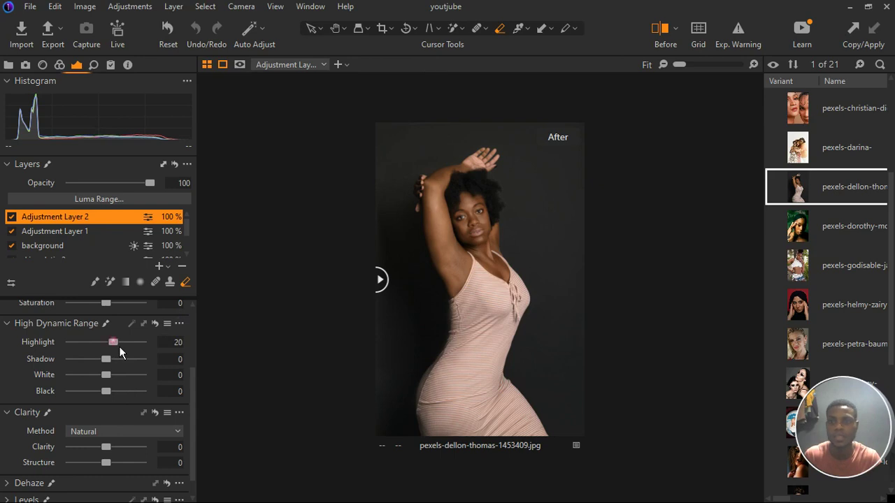
drag(114, 378, 109, 366)
scroll(99, 319, up, 1)
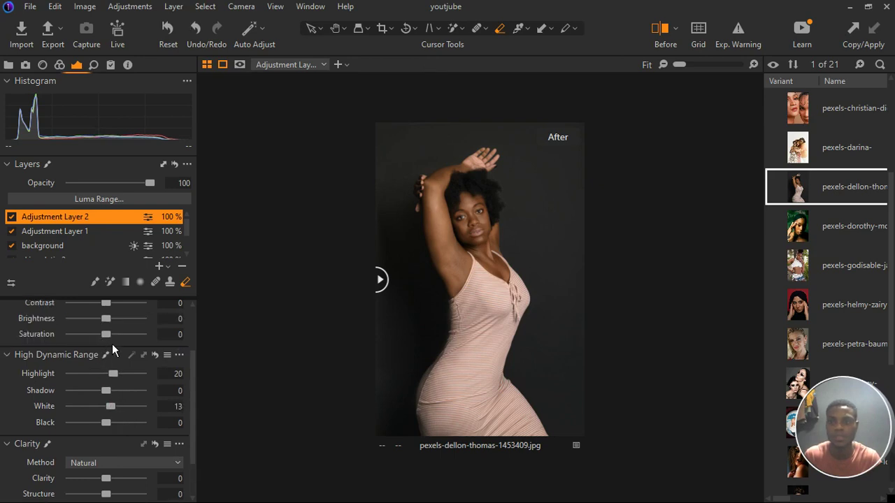
Step: Give the new layer saturation 22 and structure 13
drag(106, 334, 118, 340)
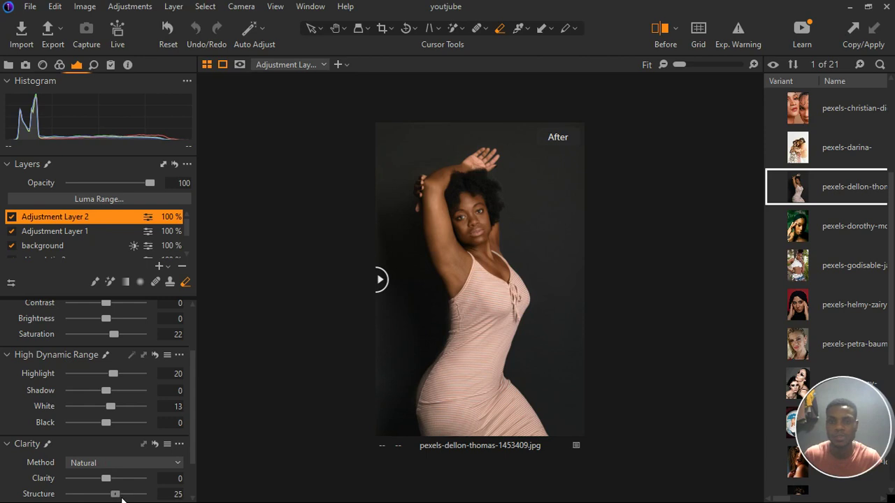
drag(106, 494, 119, 501)
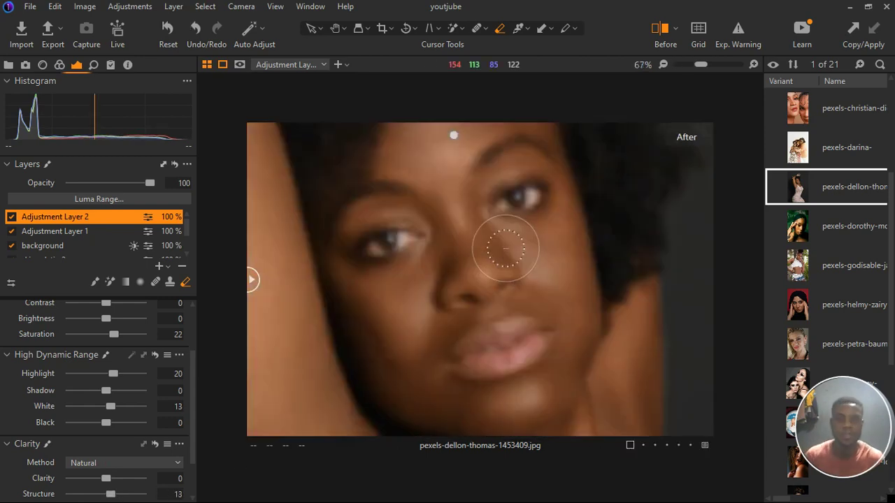
scroll(473, 253, up, 2)
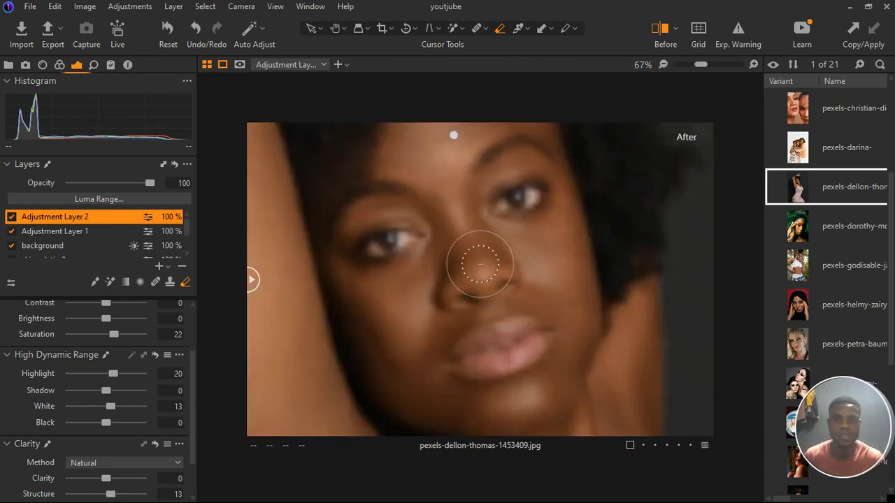
scroll(50, 242, down, 2)
click(49, 242)
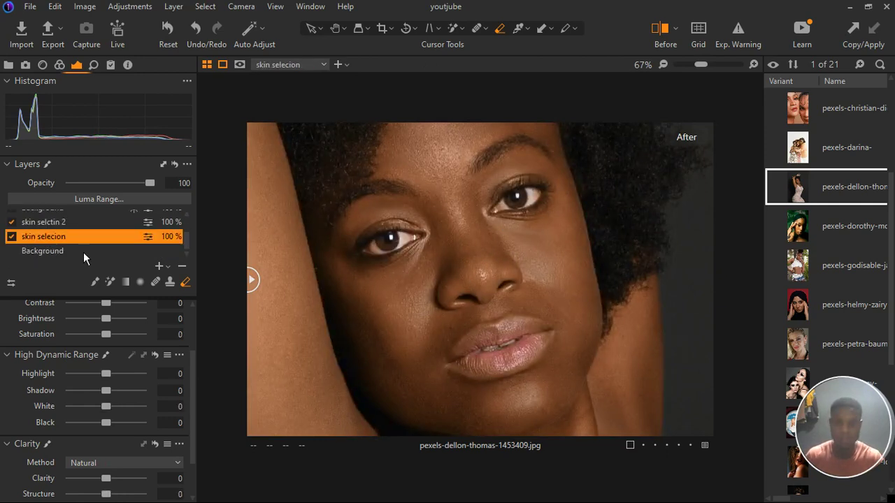
Step: Erase both eyes and the lips from the skin selecion mask, then zoom out to the whole photo
key(m)
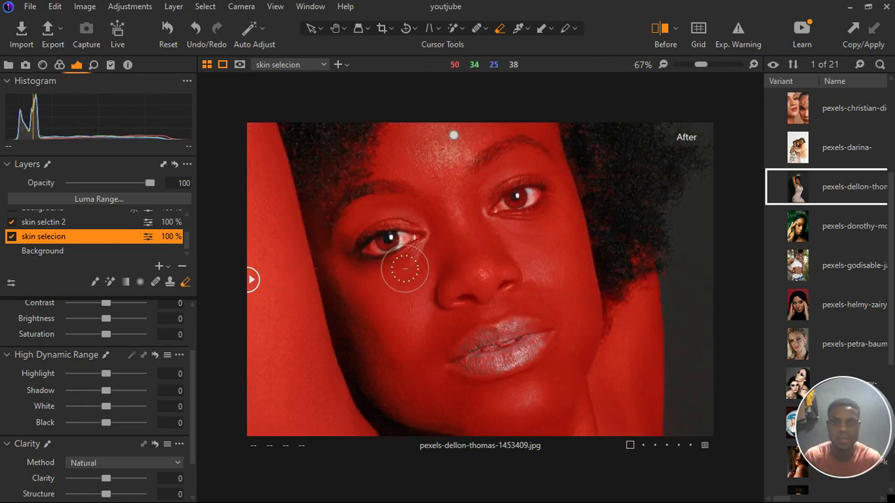
mouse_move(405, 269)
mouse_down()
mouse_move(391, 261)
mouse_move(423, 256)
mouse_up()
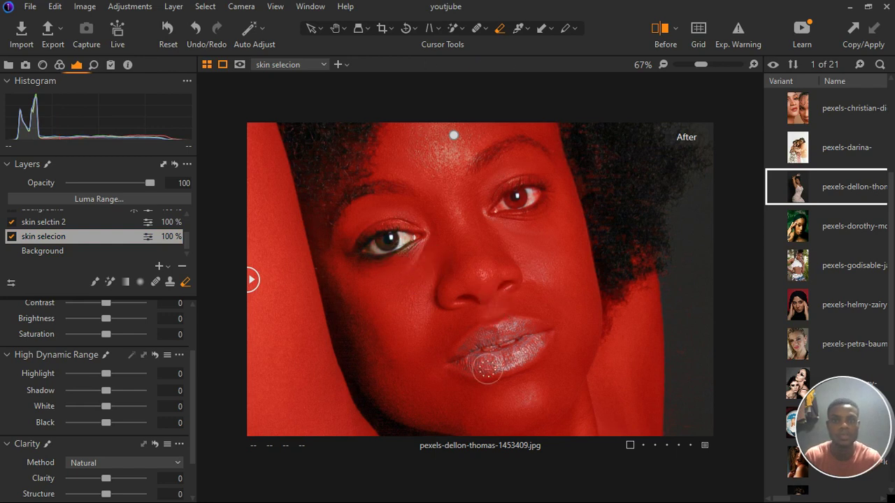
mouse_move(487, 369)
mouse_down()
mouse_move(531, 346)
mouse_move(553, 356)
mouse_move(474, 378)
mouse_move(526, 351)
mouse_move(551, 357)
mouse_move(499, 378)
mouse_up()
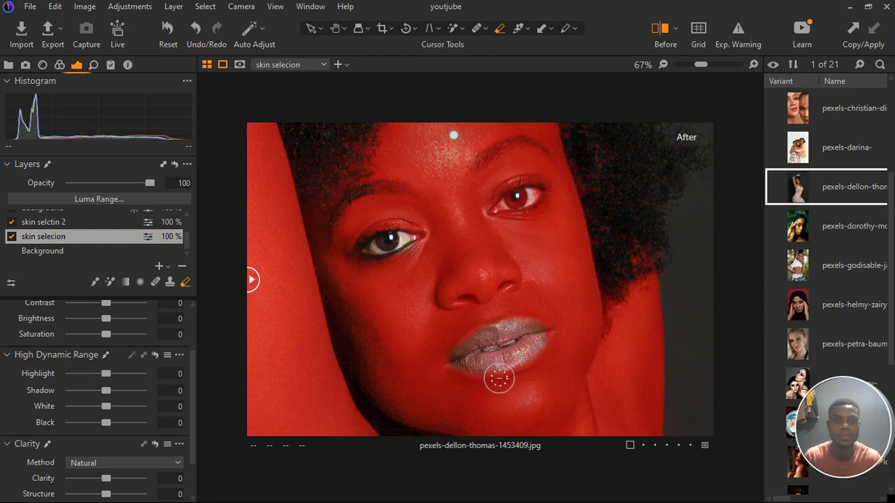
mouse_move(515, 236)
mouse_down()
mouse_move(539, 208)
mouse_move(578, 192)
mouse_up()
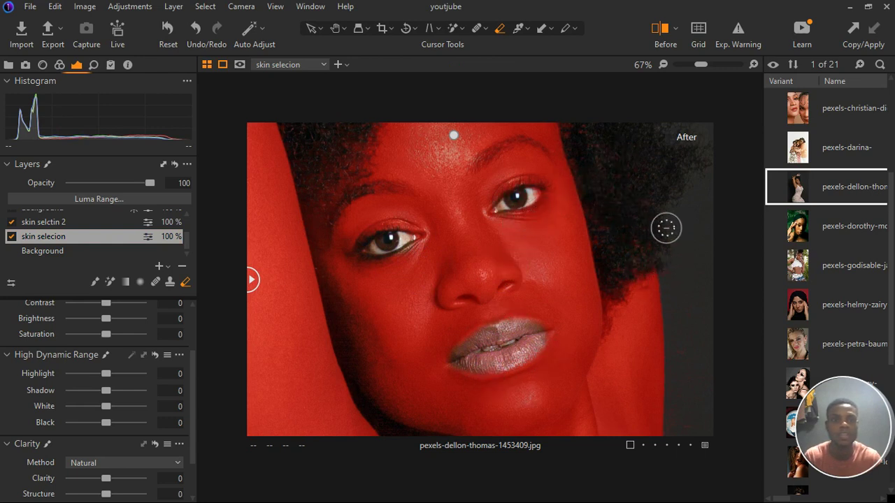
key(ctrl+0)
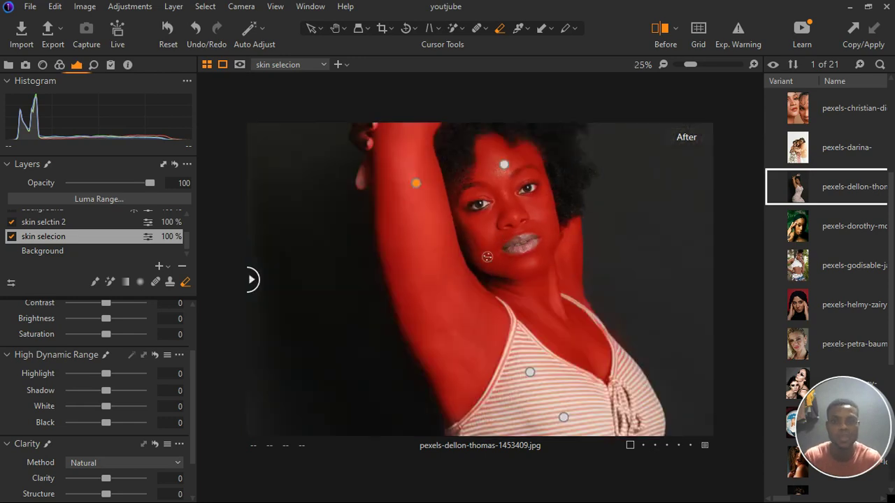
key(ctrl+minus)
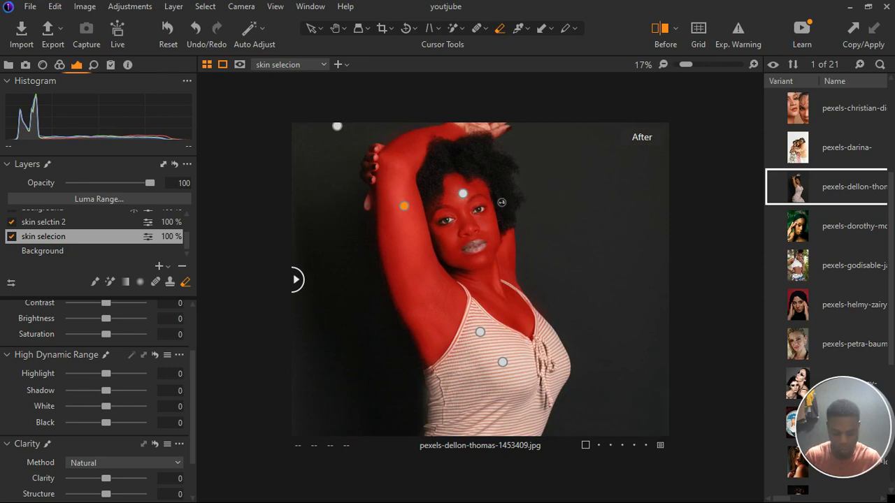
key(m)
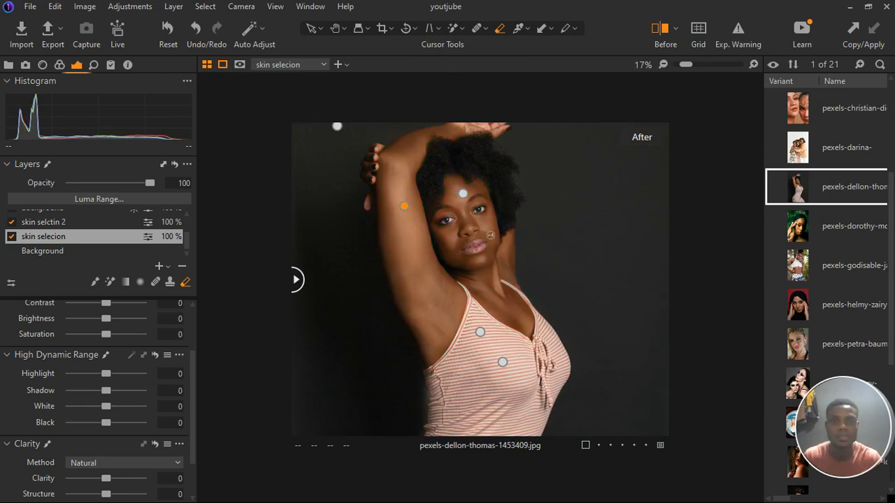
key(ctrl+minus)
key(ctrl+minus)
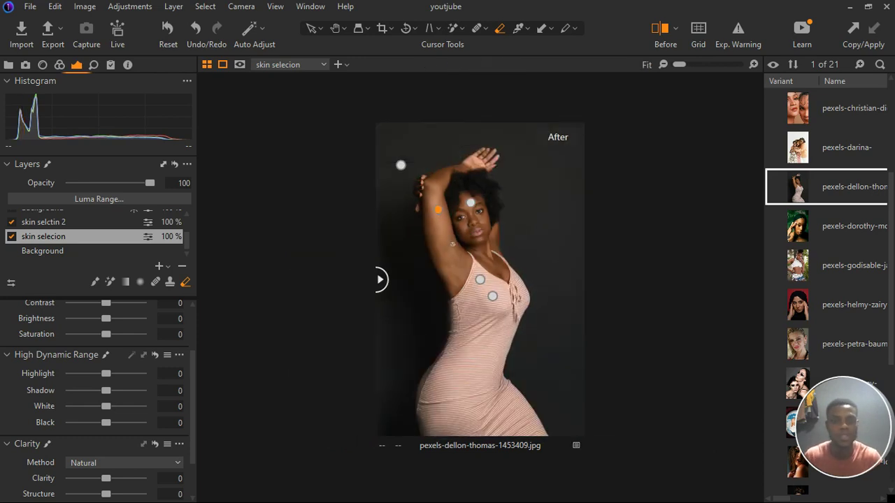